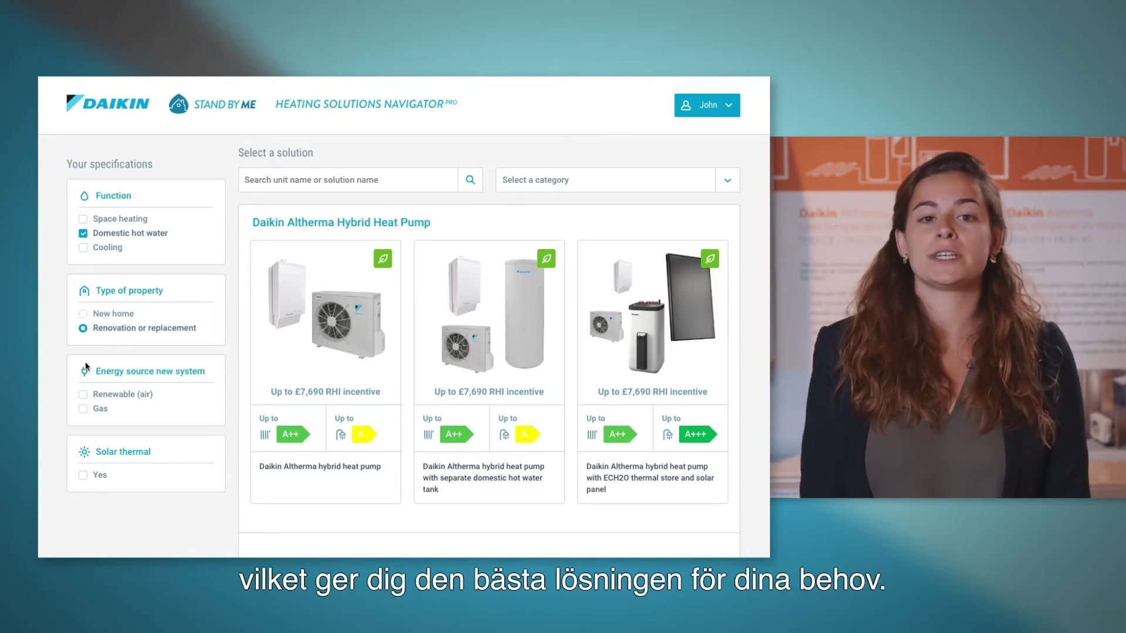
Filter the solutions by renewable (air) energy source and solar thermal
{"action": "left_click", "coordinate": [83, 395]}
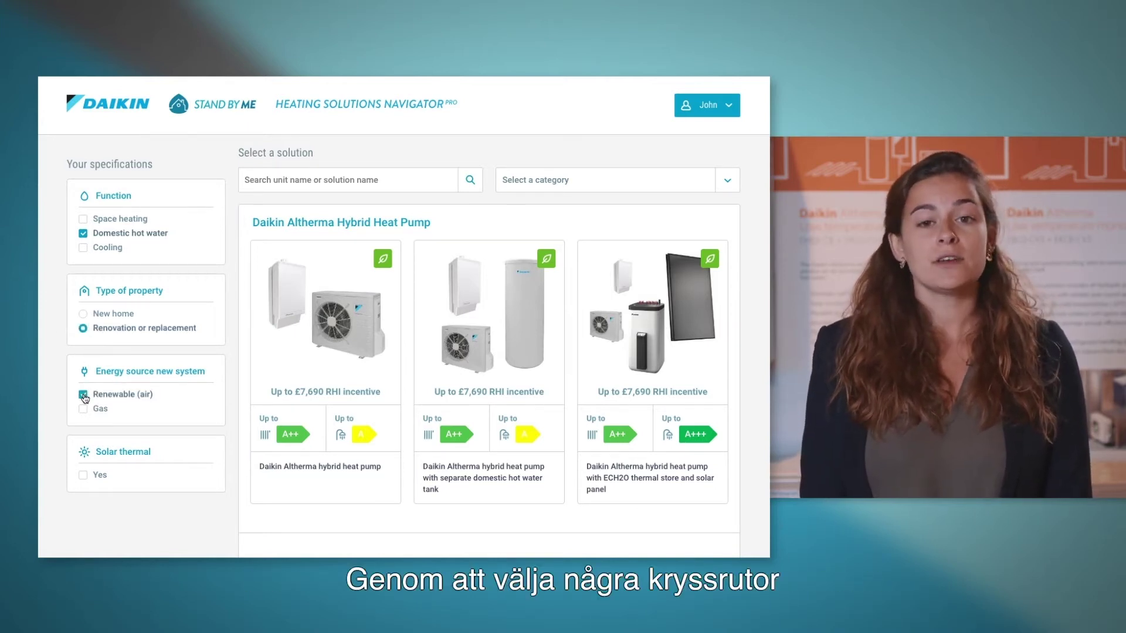
{"action": "left_click", "coordinate": [83, 475]}
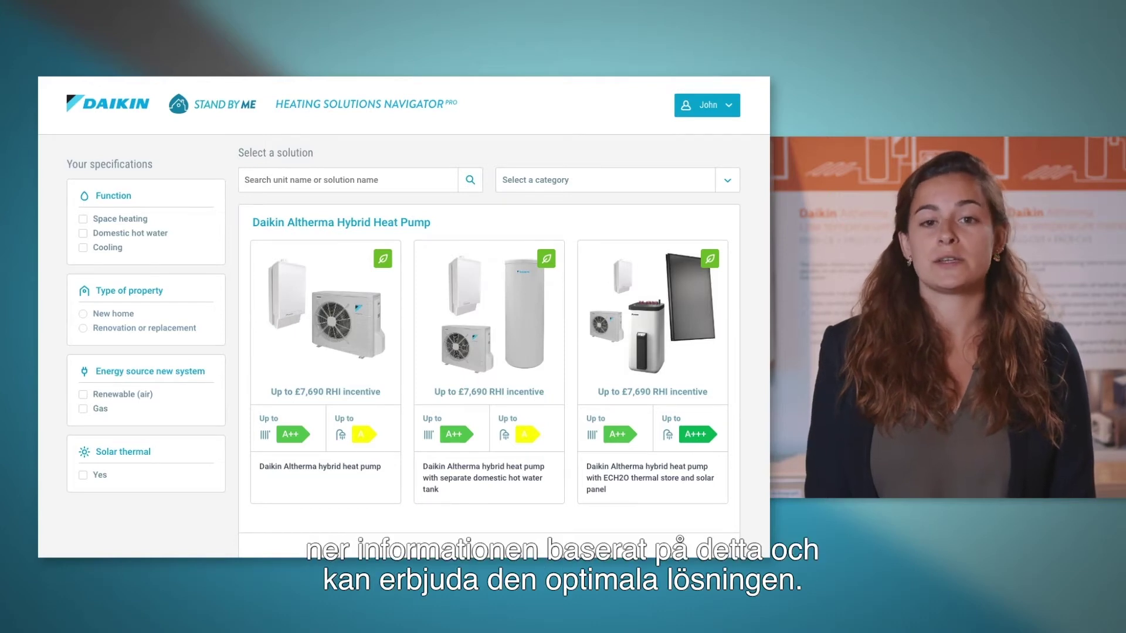
Filter the solutions for space heating with underfloor heating emitters, a new home and solar thermal
{"action": "left_click", "coordinate": [124, 220]}
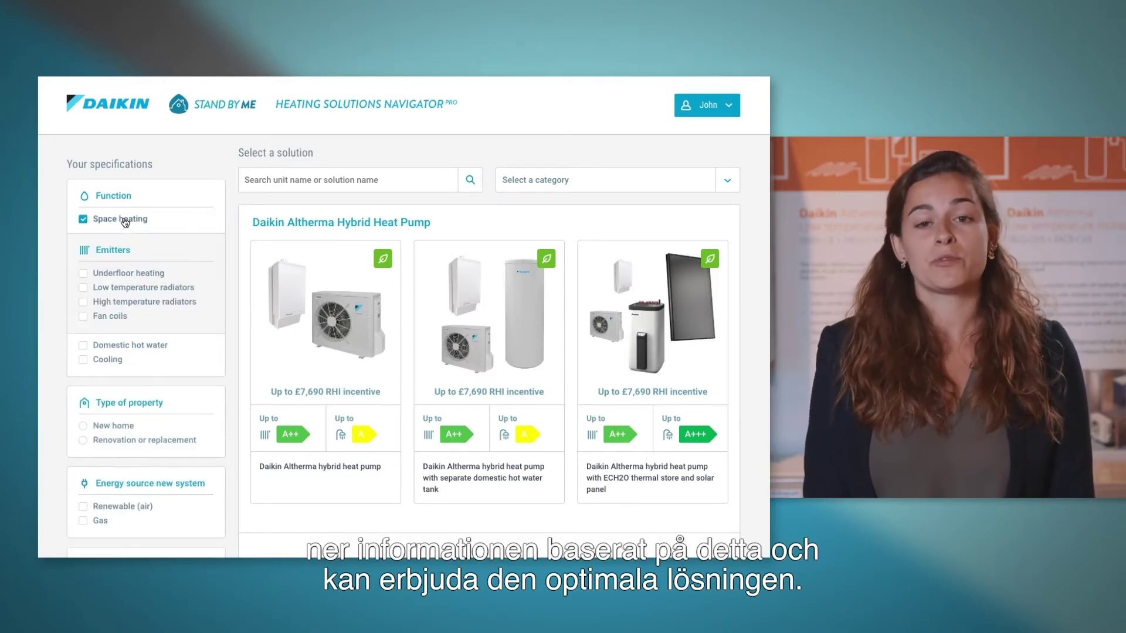
{"action": "left_click", "coordinate": [117, 274]}
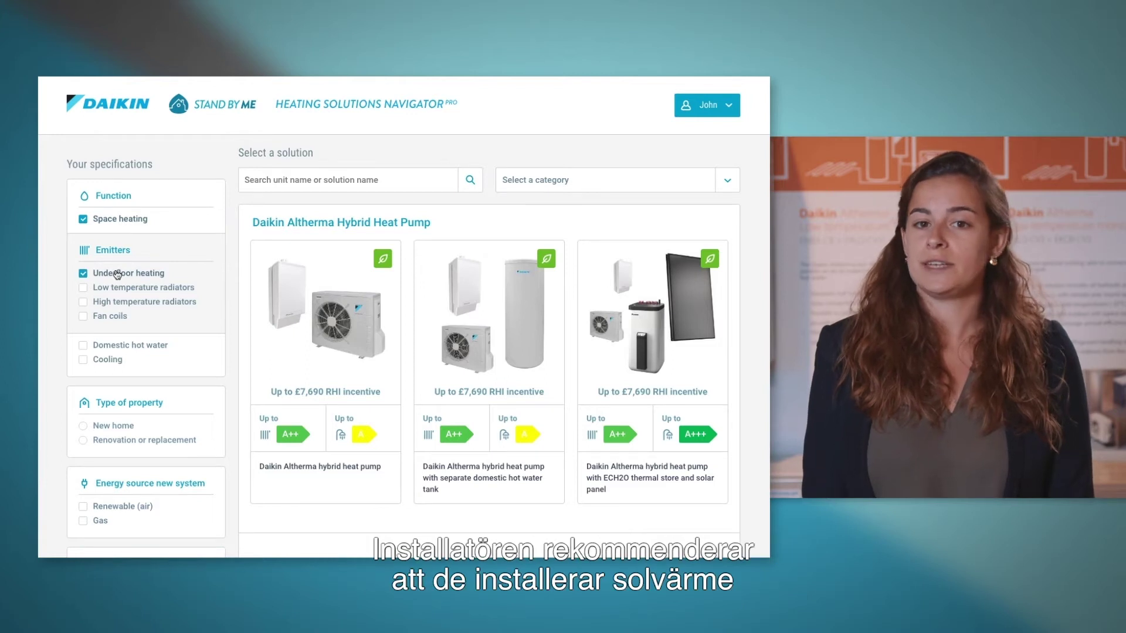
{"action": "left_click", "coordinate": [106, 426]}
{"action": "scroll", "coordinate": [106, 430], "scroll_direction": "down", "scroll_amount": 2}
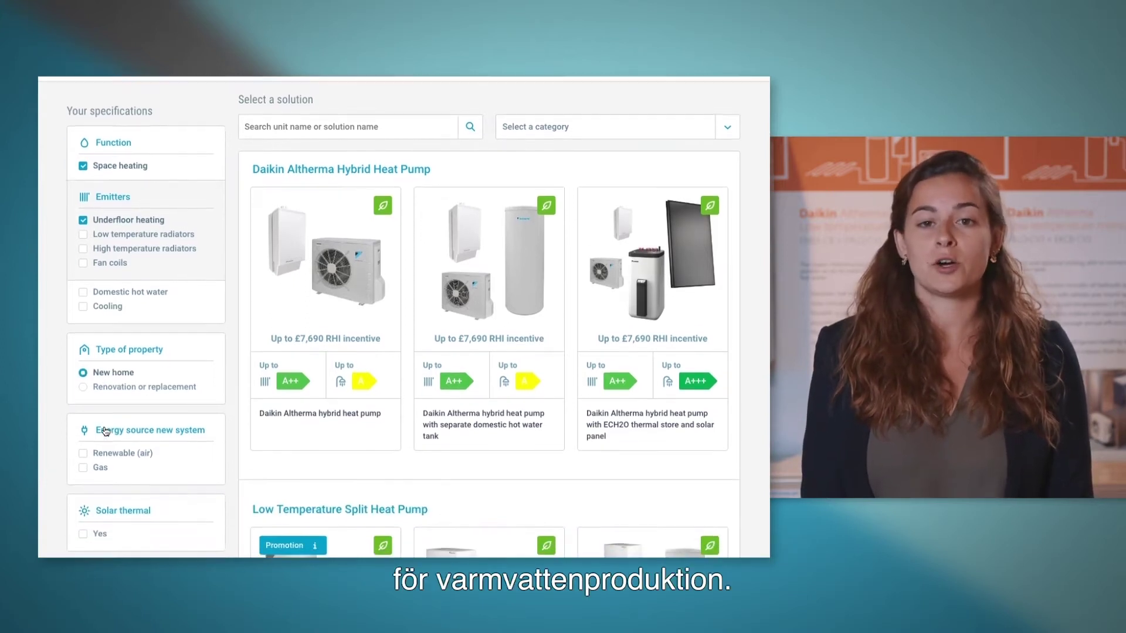
{"action": "scroll", "coordinate": [40, 485], "scroll_direction": "down", "scroll_amount": 1}
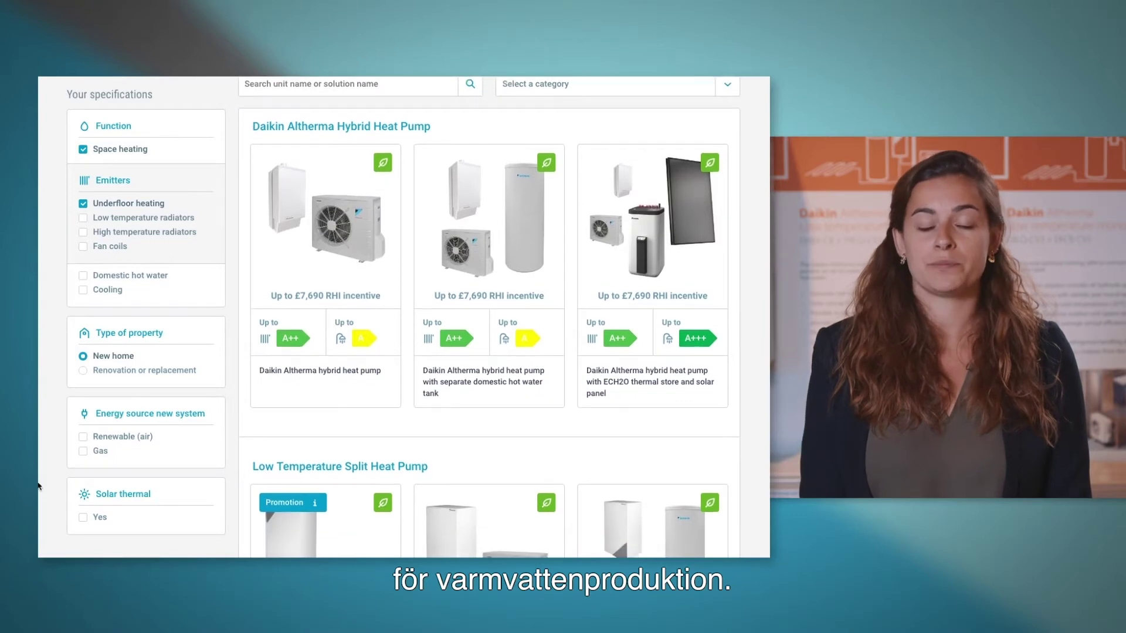
{"action": "left_click", "coordinate": [96, 519]}
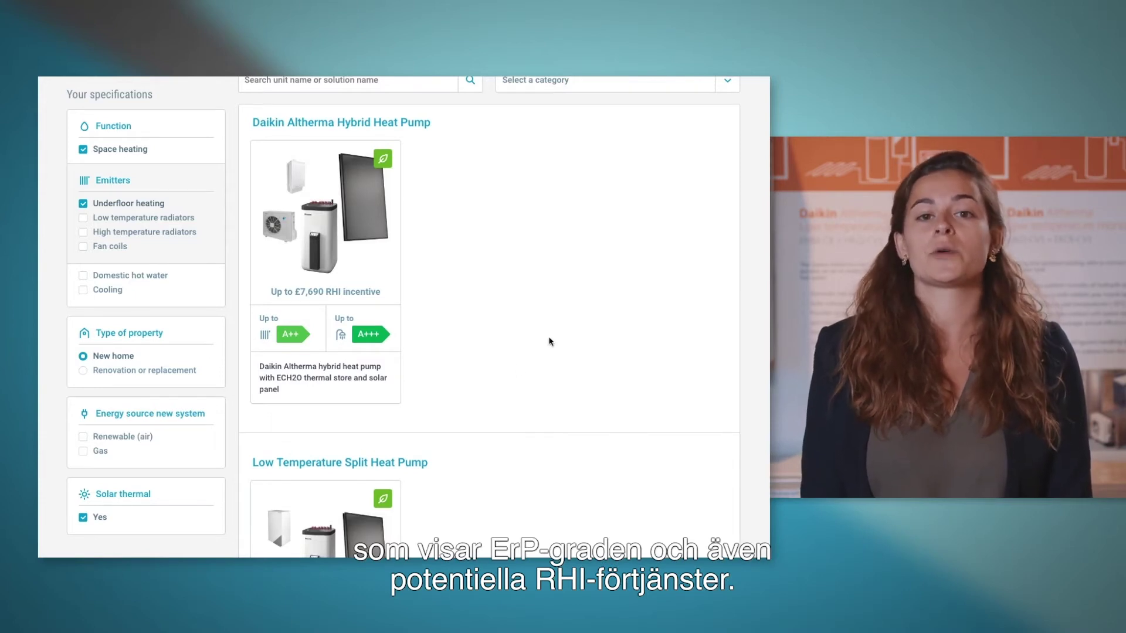
Select the Daikin Altherma low temperature split wall mounted solution with ECH2O thermal store and solar panel
{"action": "scroll", "coordinate": [551, 342], "scroll_direction": "down", "scroll_amount": 3}
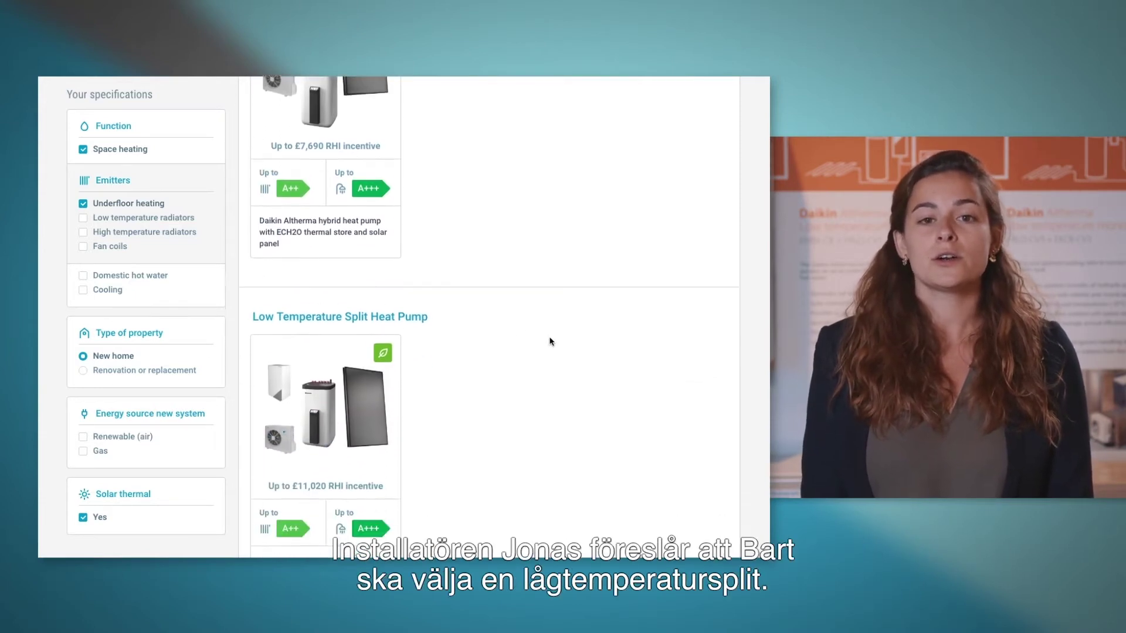
{"action": "scroll", "coordinate": [550, 341], "scroll_direction": "down", "scroll_amount": 1}
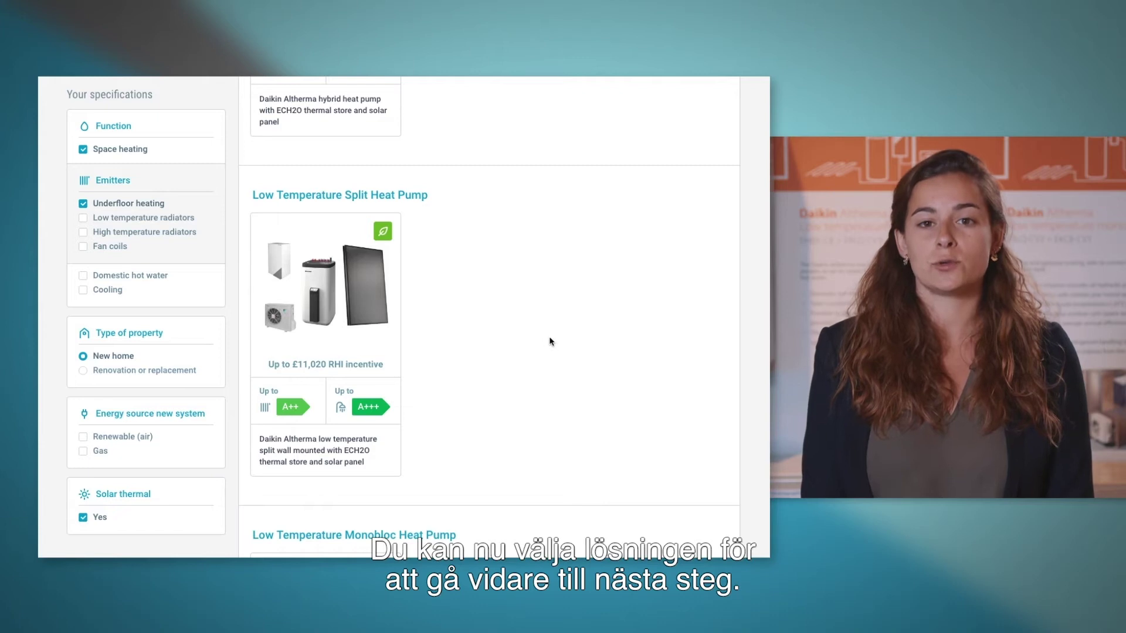
{"action": "left_click", "coordinate": [342, 332]}
Change the project location by setting its postal code to 2000
{"action": "left_click", "coordinate": [371, 430]}
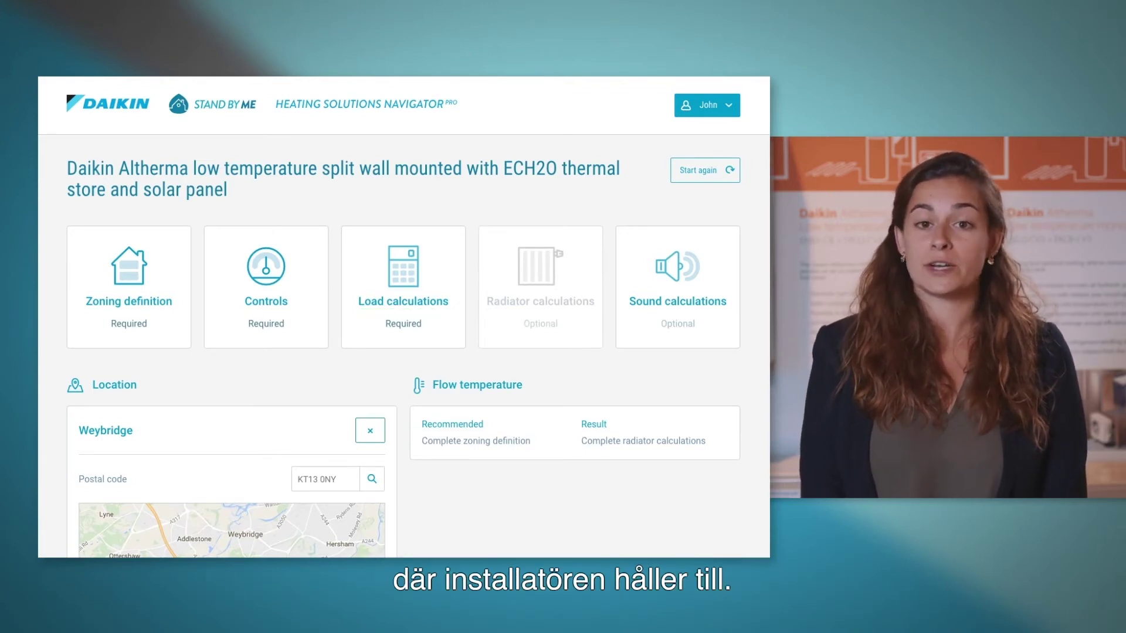
{"action": "scroll", "coordinate": [403, 317], "scroll_direction": "down", "scroll_amount": 2}
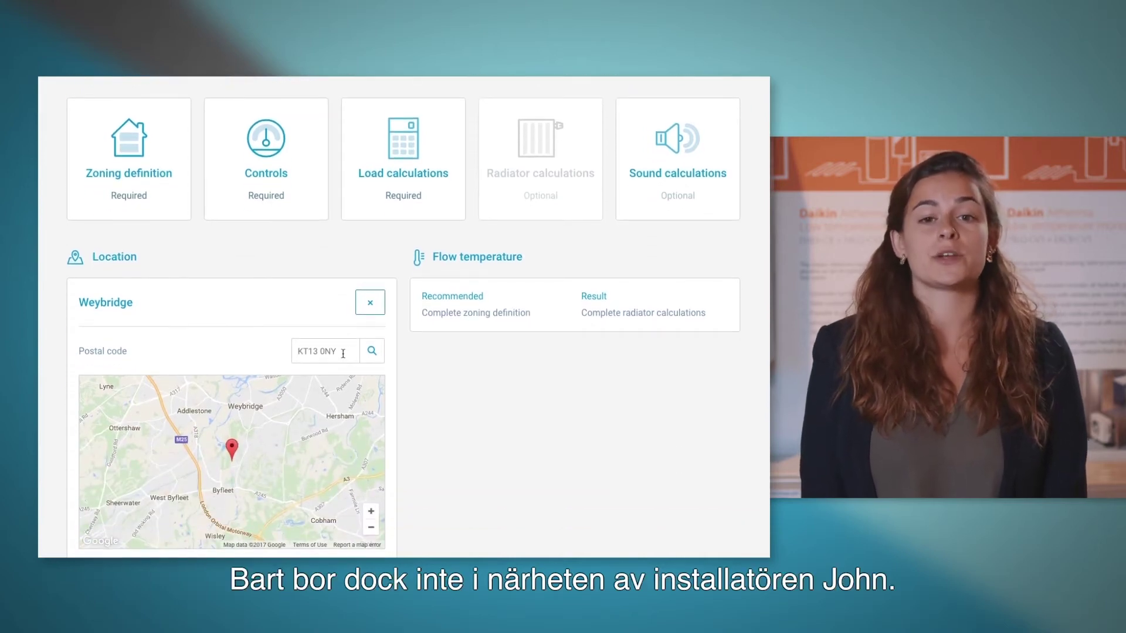
{"action": "type", "text": "2000"}
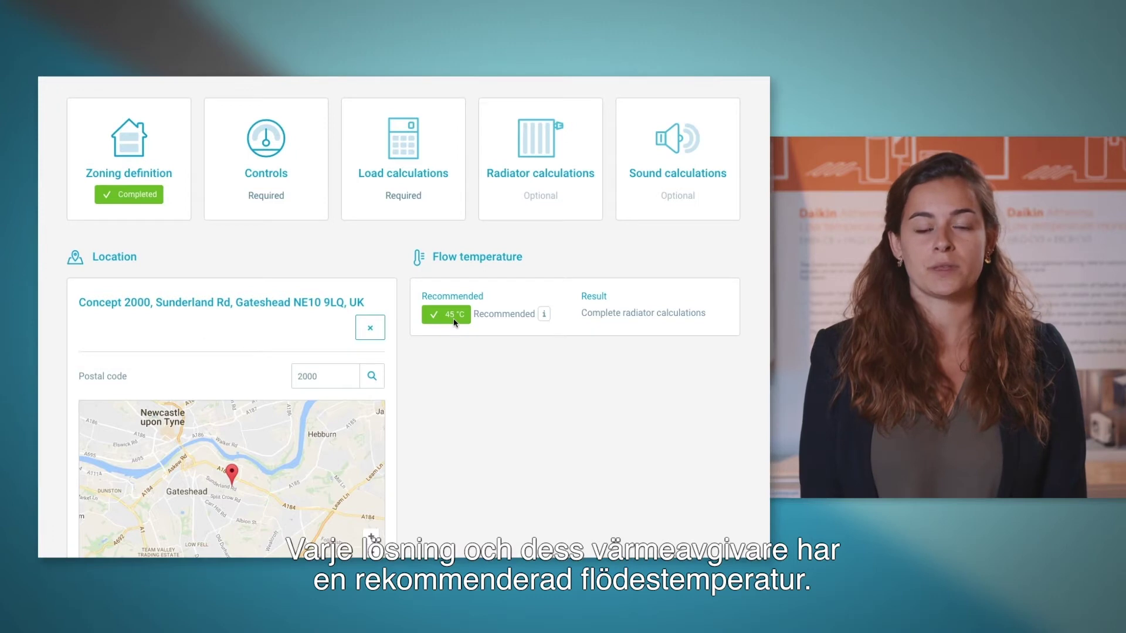
Examine the recommended flow temperature and its additional information
{"action": "left_click_drag", "start_coordinate": [444, 315], "coordinate": [465, 330]}
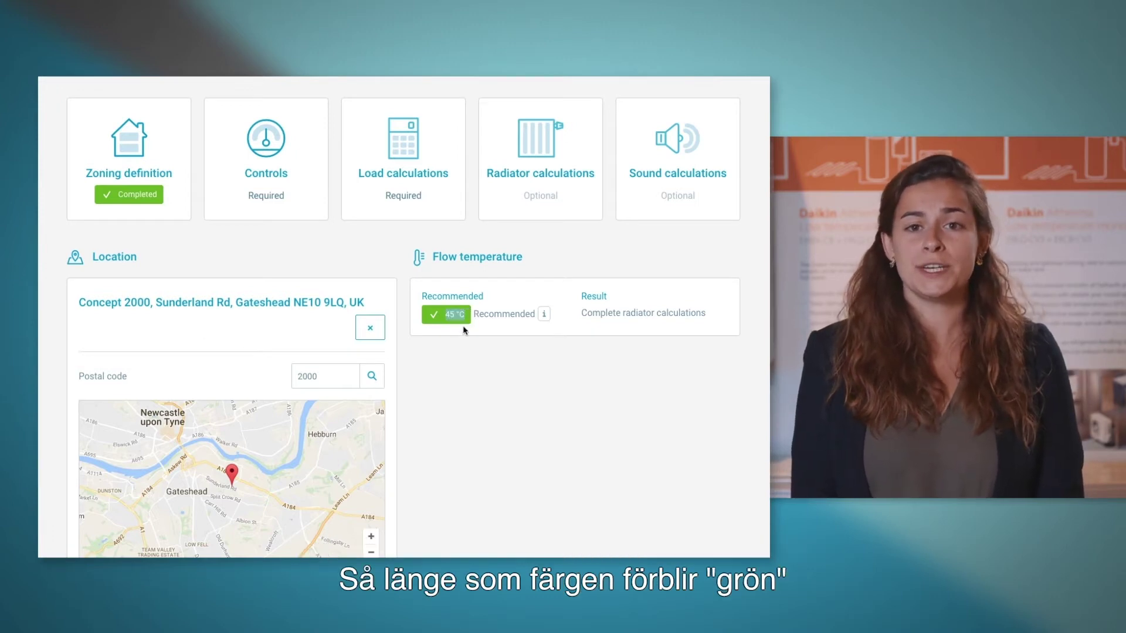
{"action": "left_click", "coordinate": [544, 315]}
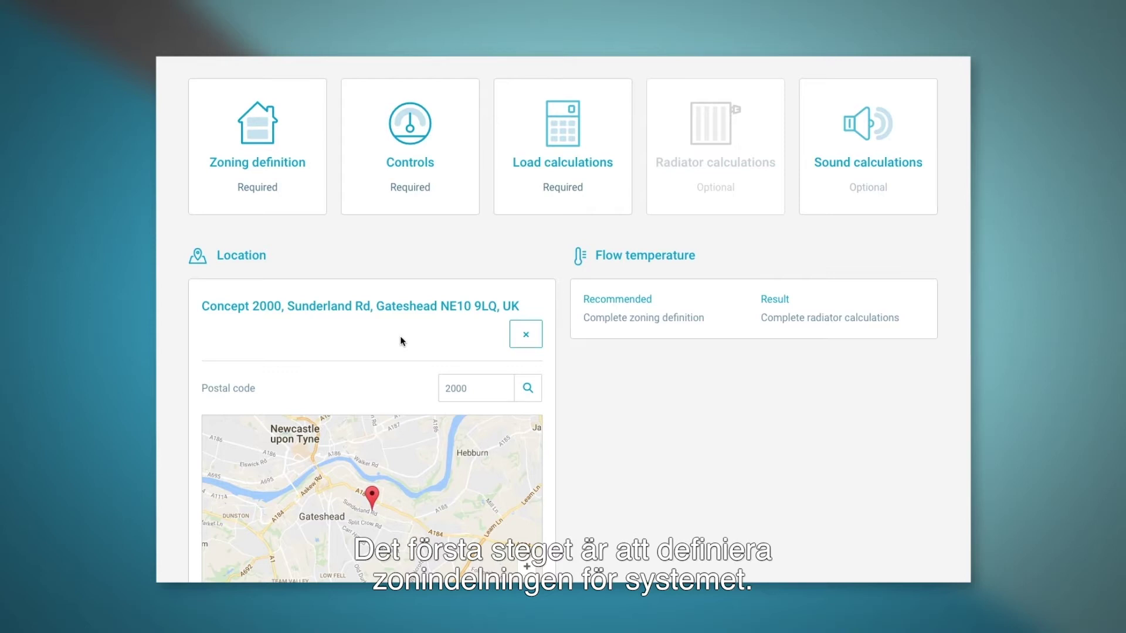
Define the zoning as 1 Zone Underfloor and choose Room Thermostat Control as the control type
{"action": "left_click", "coordinate": [271, 166]}
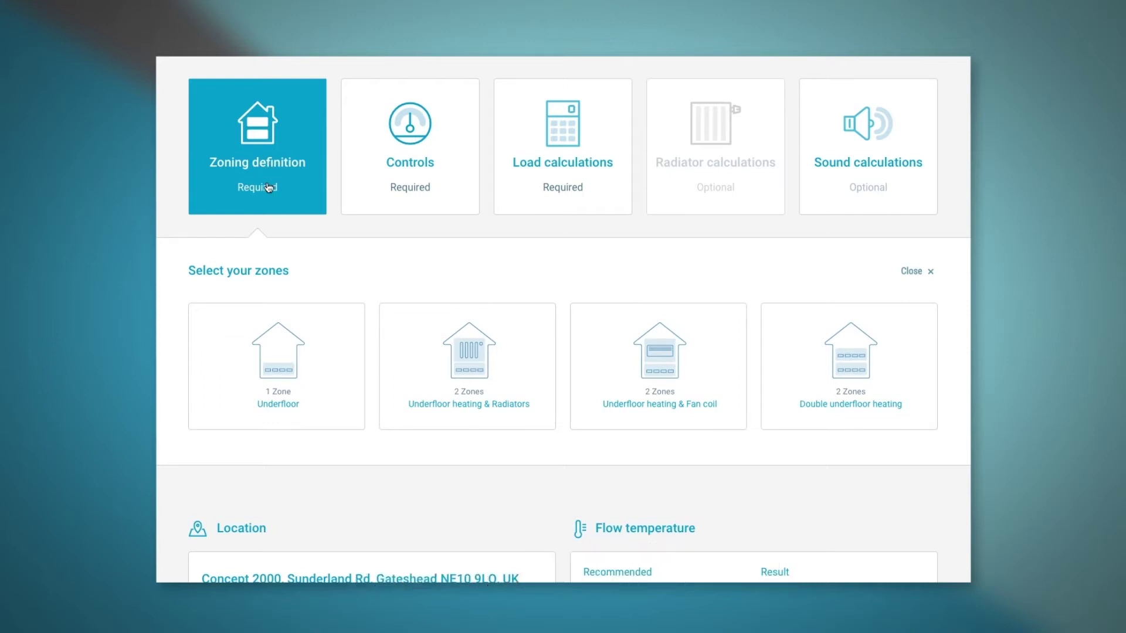
{"action": "left_click", "coordinate": [279, 366]}
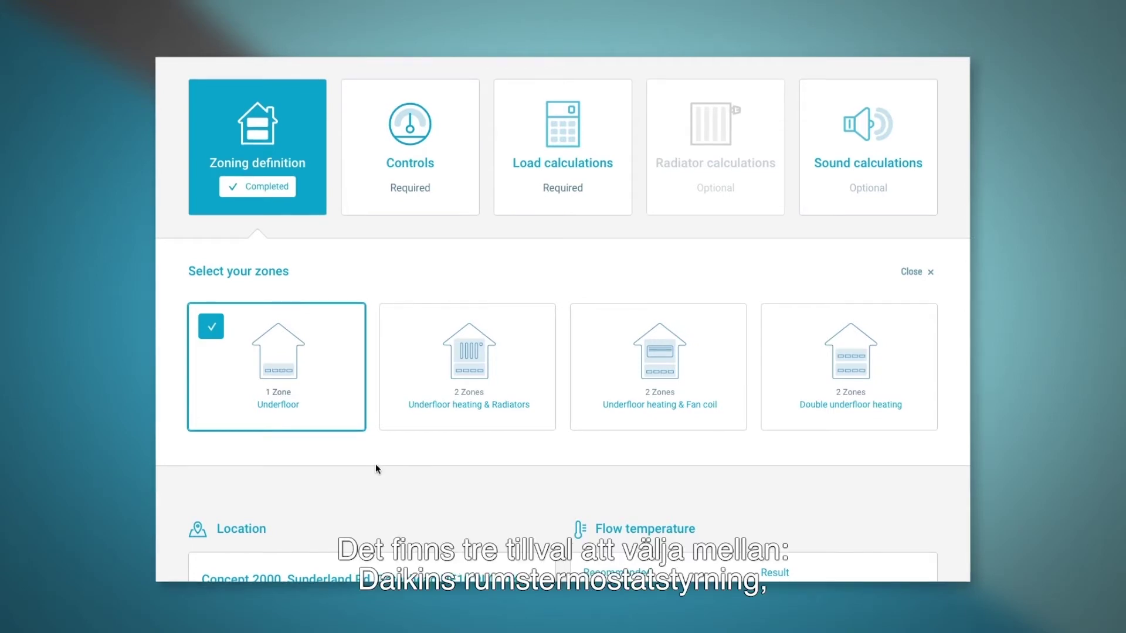
{"action": "left_click", "coordinate": [433, 163]}
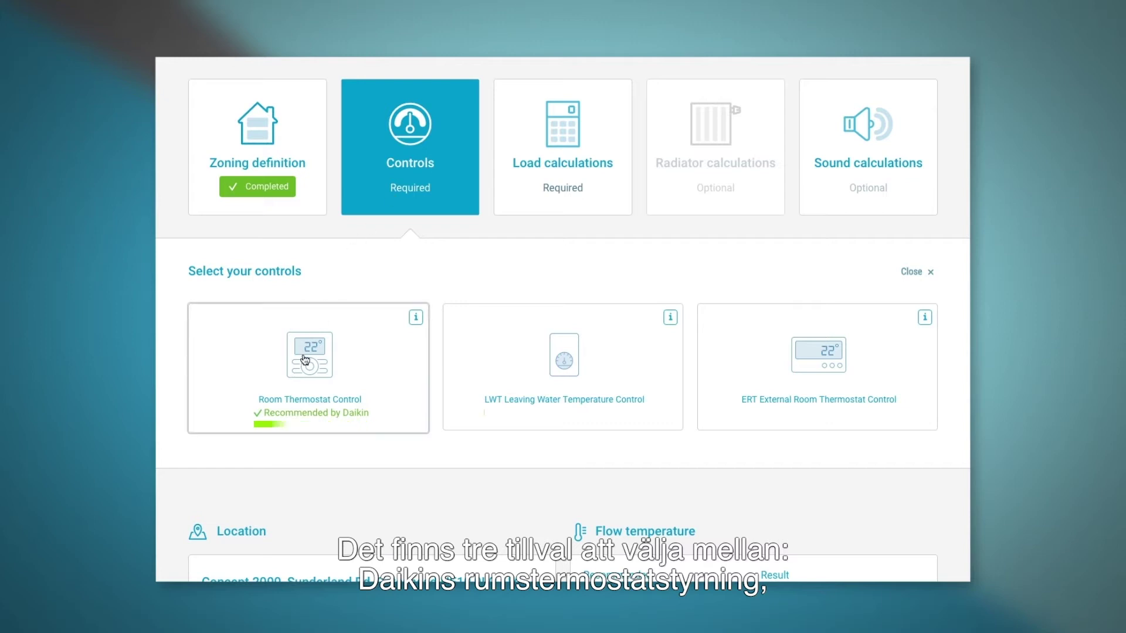
{"action": "left_click", "coordinate": [294, 388]}
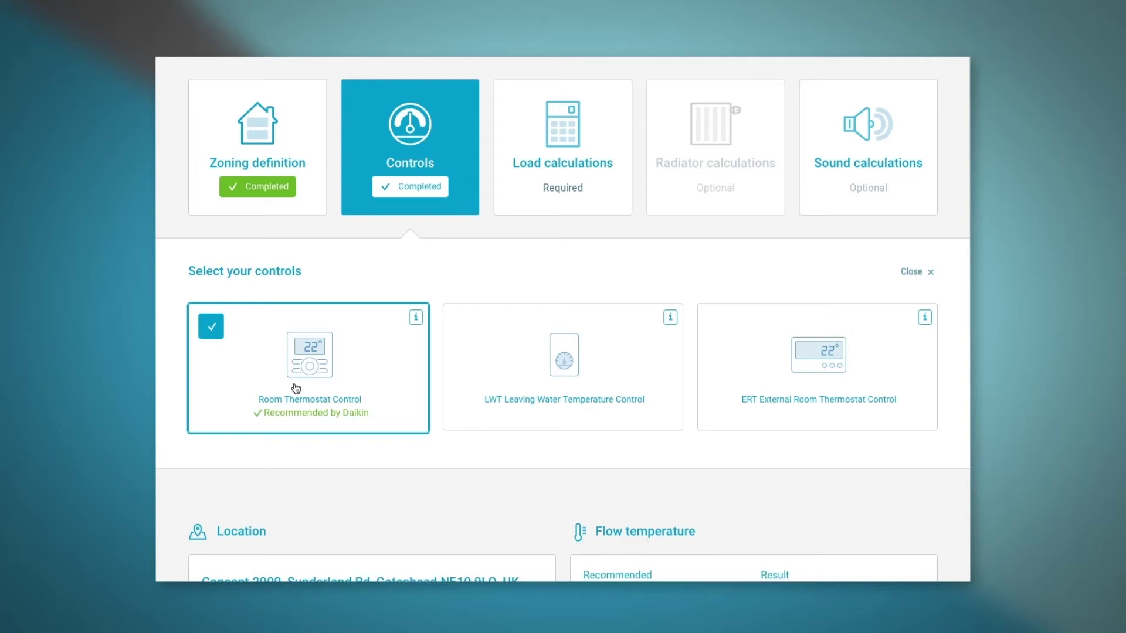
Fill out the space heating capacity number in the load calculations with 1 kW and apply it
{"action": "left_click", "coordinate": [613, 163]}
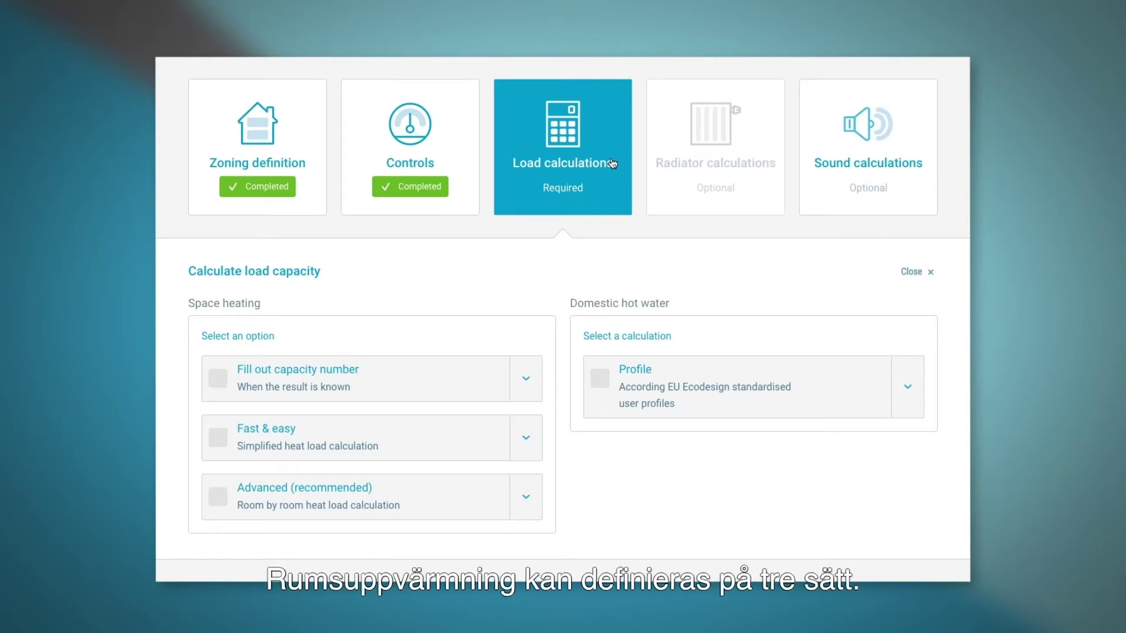
{"action": "left_click", "coordinate": [522, 388]}
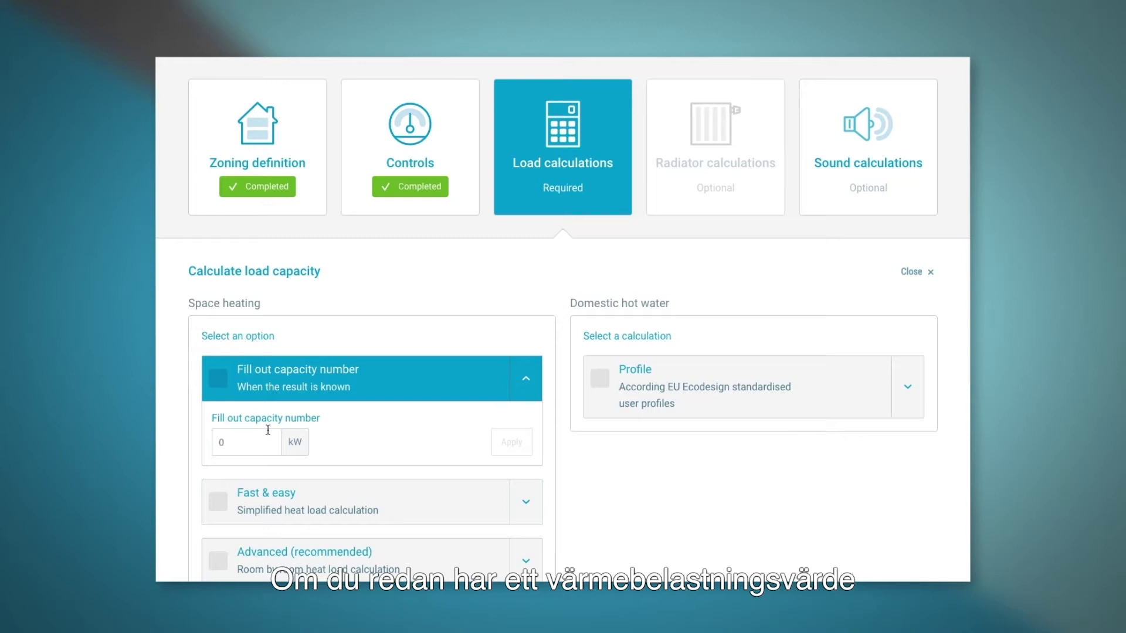
{"action": "type", "text": "1"}
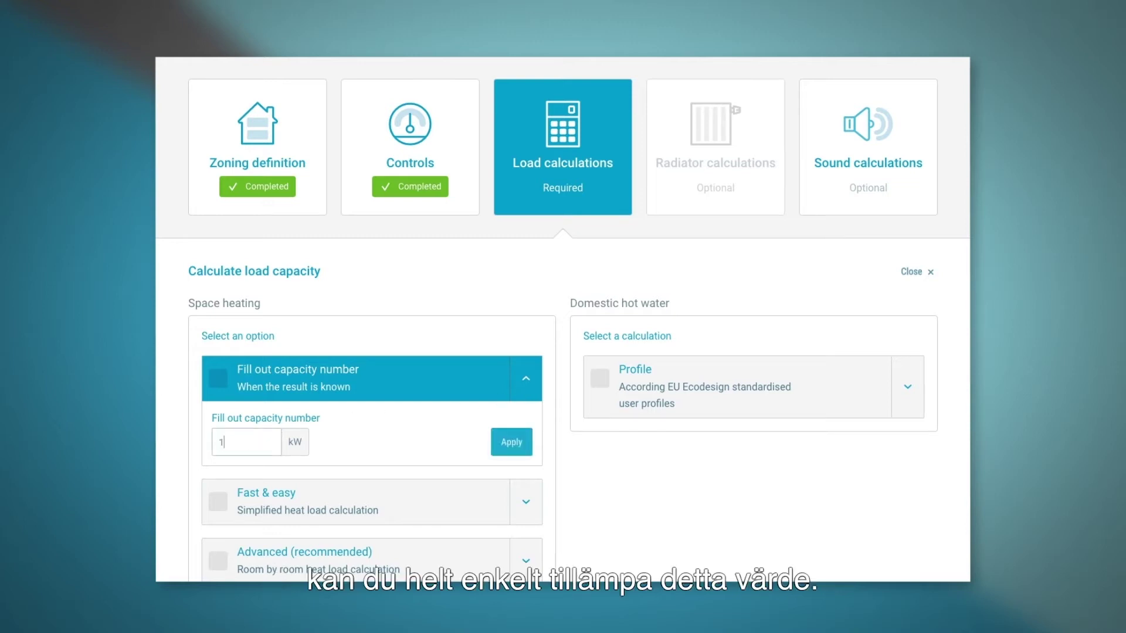
{"action": "left_click", "coordinate": [511, 442]}
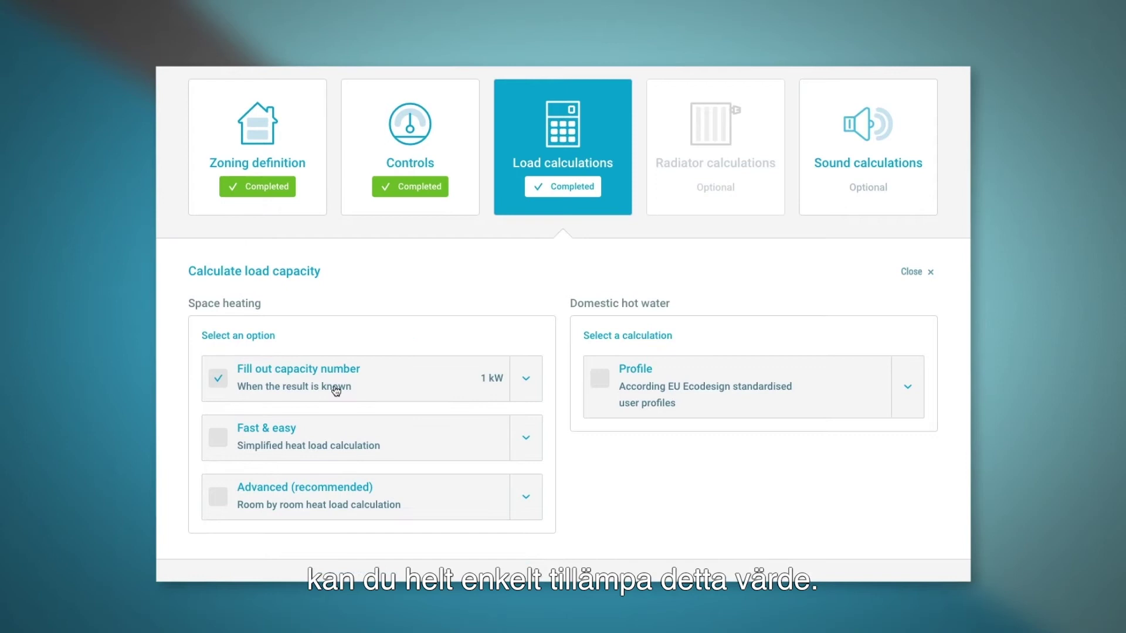
Open the Fast & easy heat load calculator, choose that the annual usage is unknown, and review the location and building inputs
{"action": "left_click", "coordinate": [335, 446]}
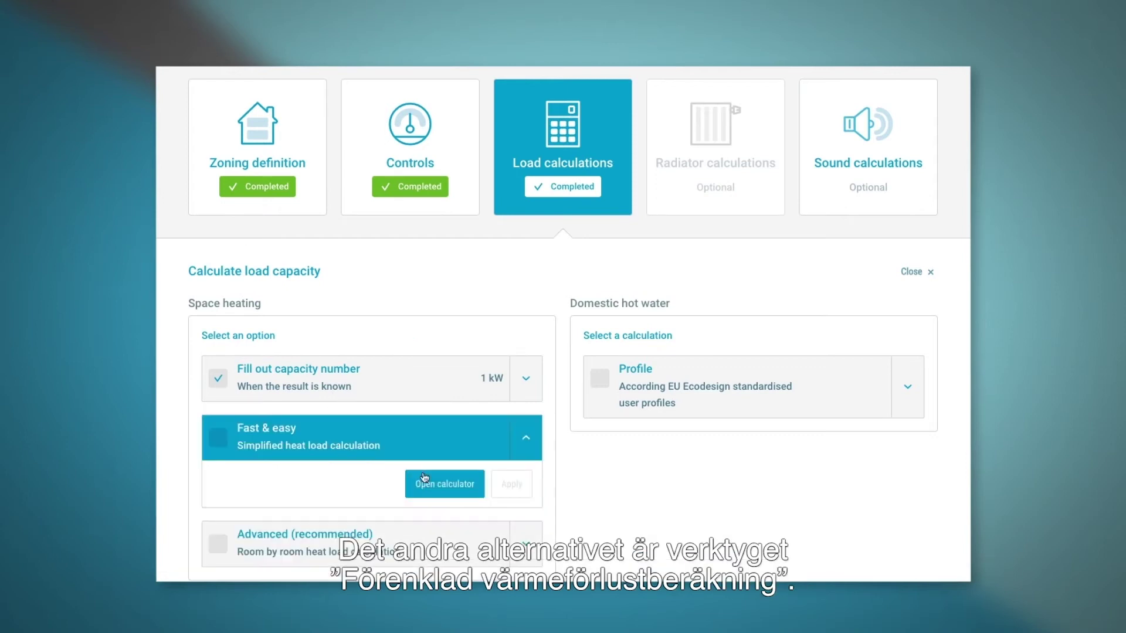
{"action": "left_click", "coordinate": [458, 482]}
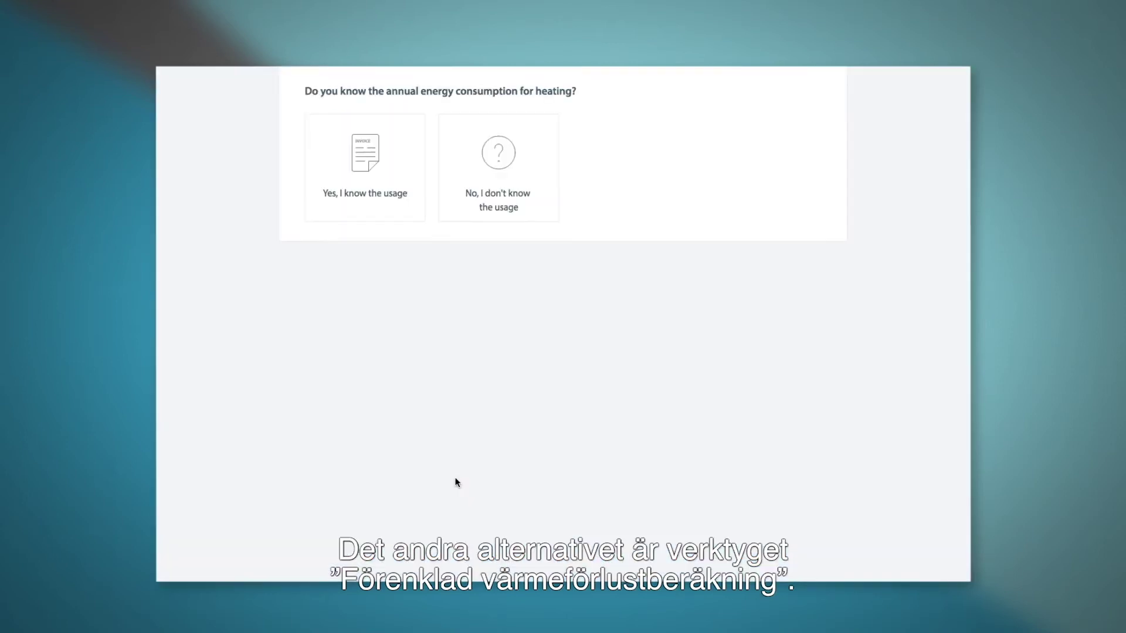
{"action": "left_click", "coordinate": [487, 197]}
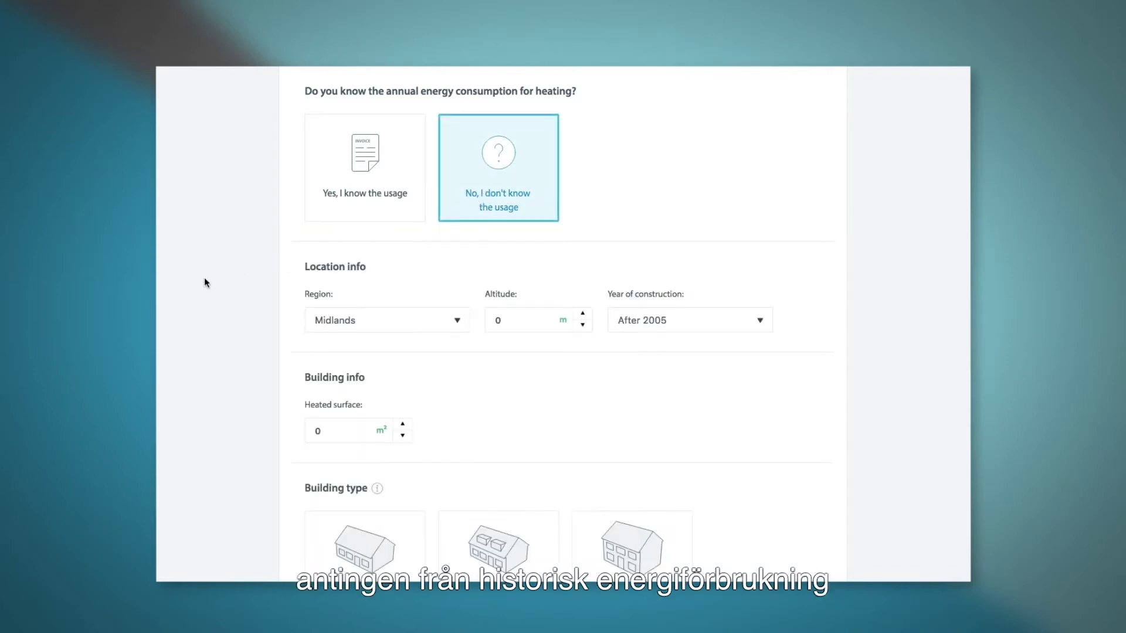
{"action": "scroll", "coordinate": [204, 278], "scroll_direction": "down", "scroll_amount": 2}
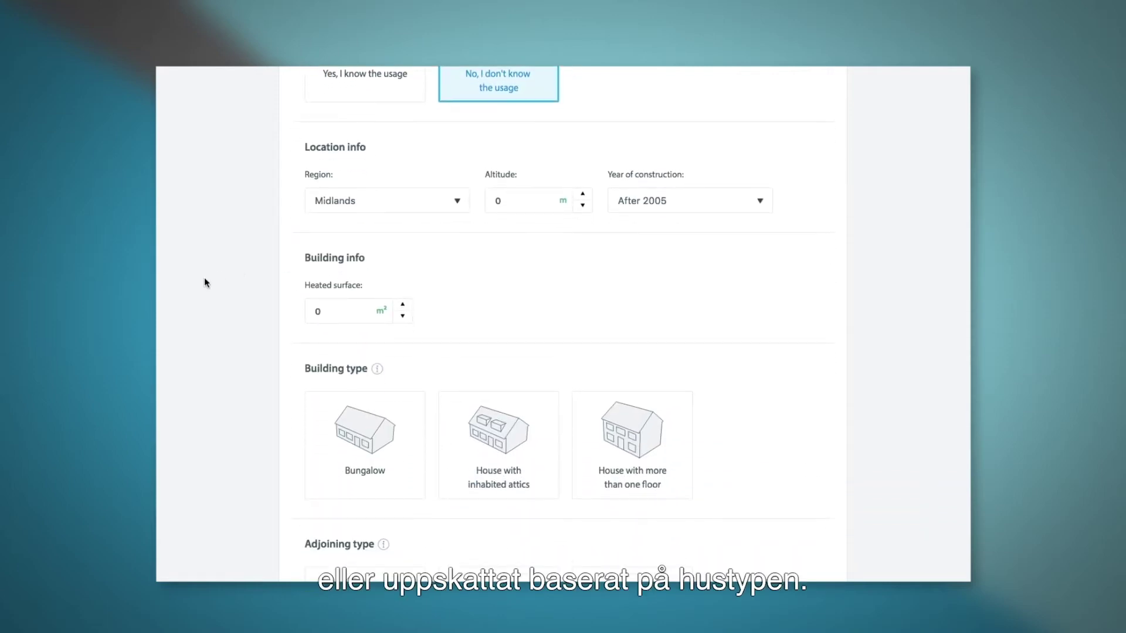
{"action": "scroll", "coordinate": [204, 281], "scroll_direction": "down", "scroll_amount": 2}
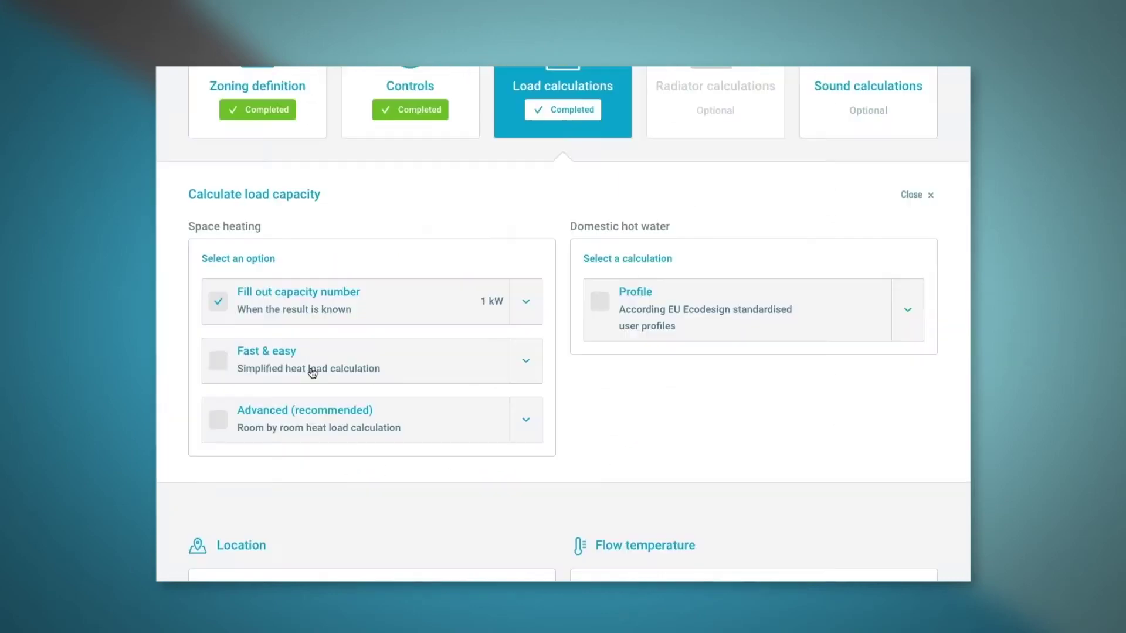
Open the Advanced room-by-room heat load calculator, review the heat load overview, and return with the option to save the result
{"action": "left_click", "coordinate": [287, 429]}
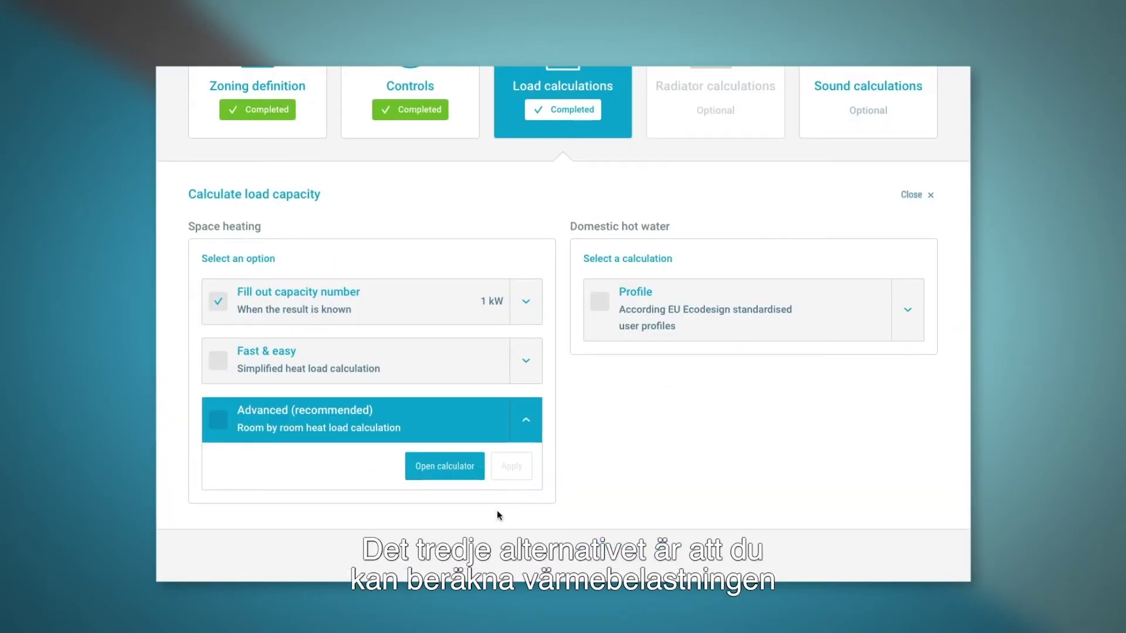
{"action": "left_click", "coordinate": [465, 466]}
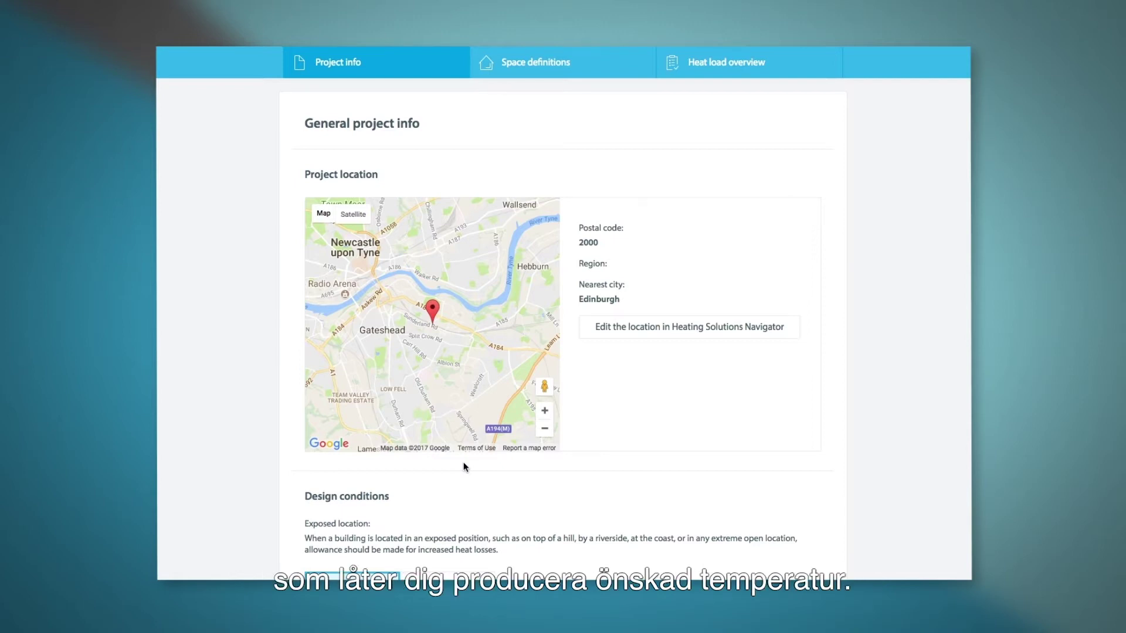
{"action": "left_click", "coordinate": [706, 75]}
{"action": "scroll", "coordinate": [704, 76], "scroll_direction": "down", "scroll_amount": 1}
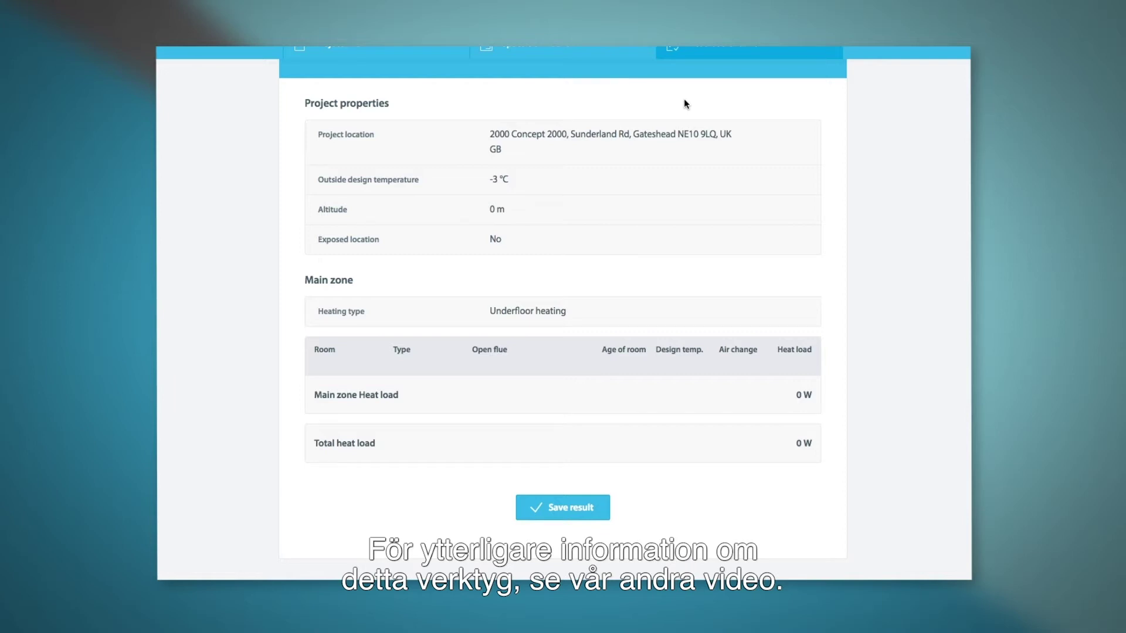
{"action": "scroll", "coordinate": [933, 105], "scroll_direction": "up", "scroll_amount": 1}
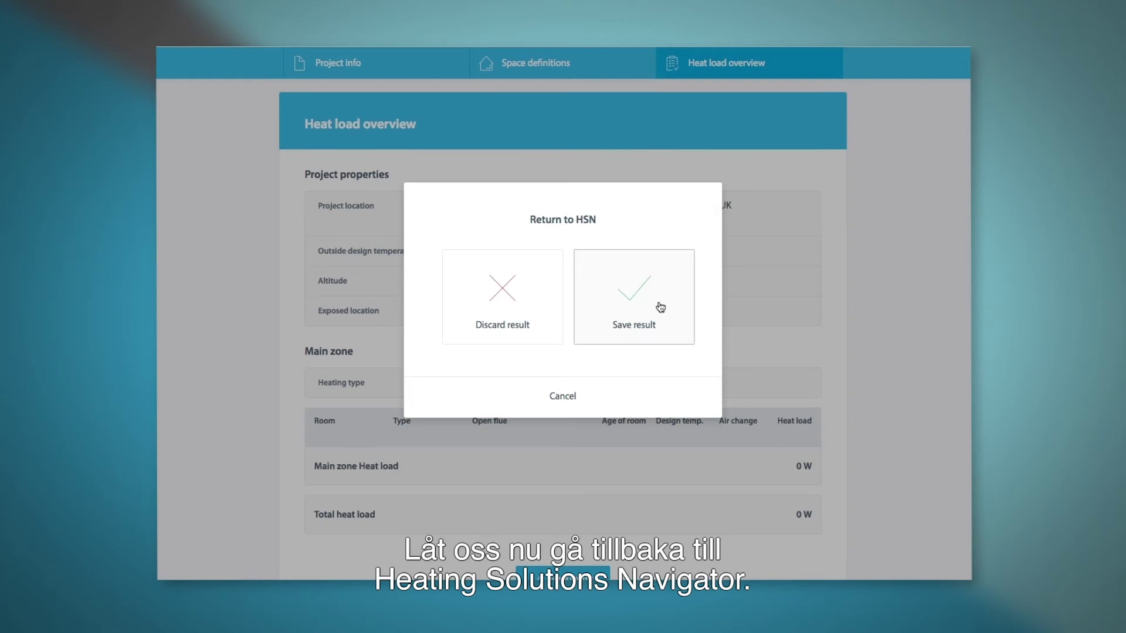
{"action": "left_click", "coordinate": [660, 308]}
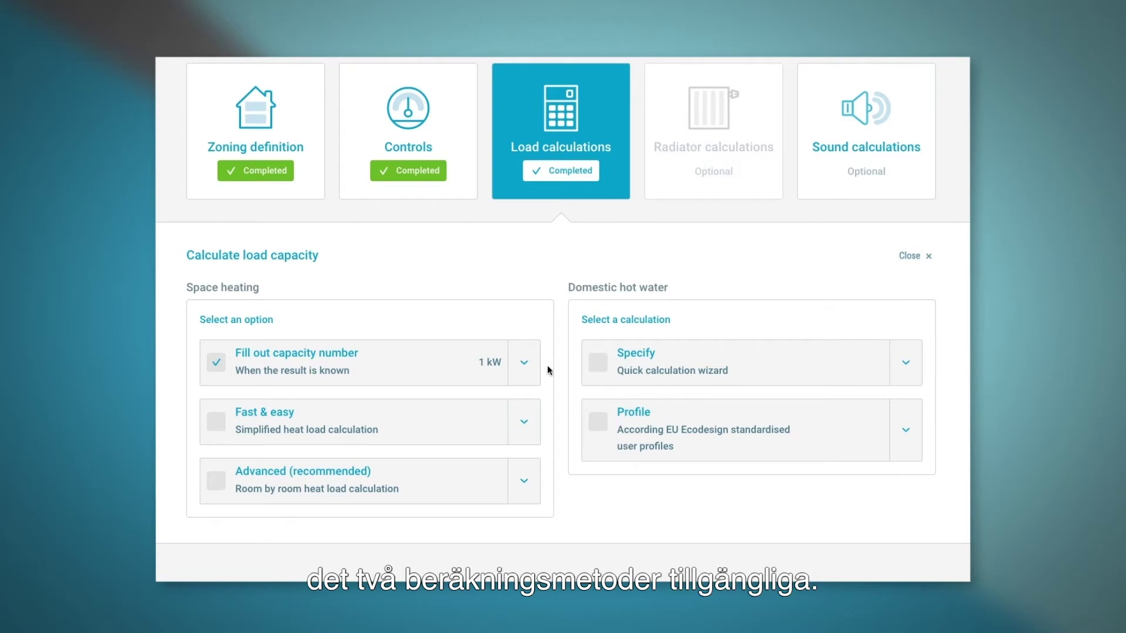
Specify the domestic hot water load for 2 bedrooms with the quick calculation wizard
{"action": "left_click", "coordinate": [665, 371]}
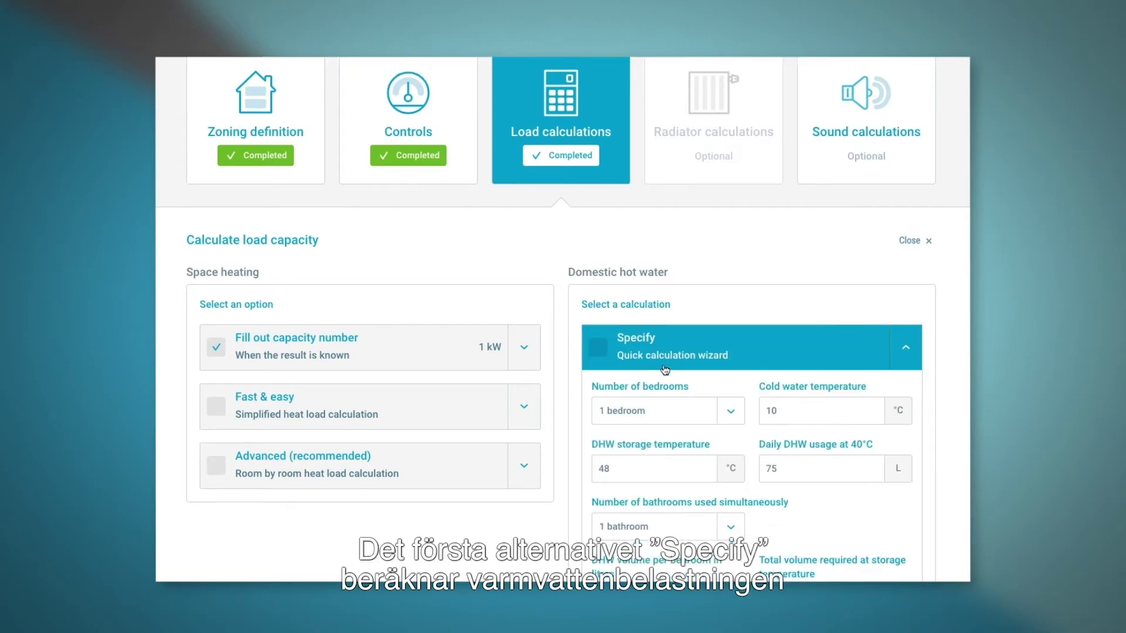
{"action": "scroll", "coordinate": [664, 368], "scroll_direction": "down", "scroll_amount": 4}
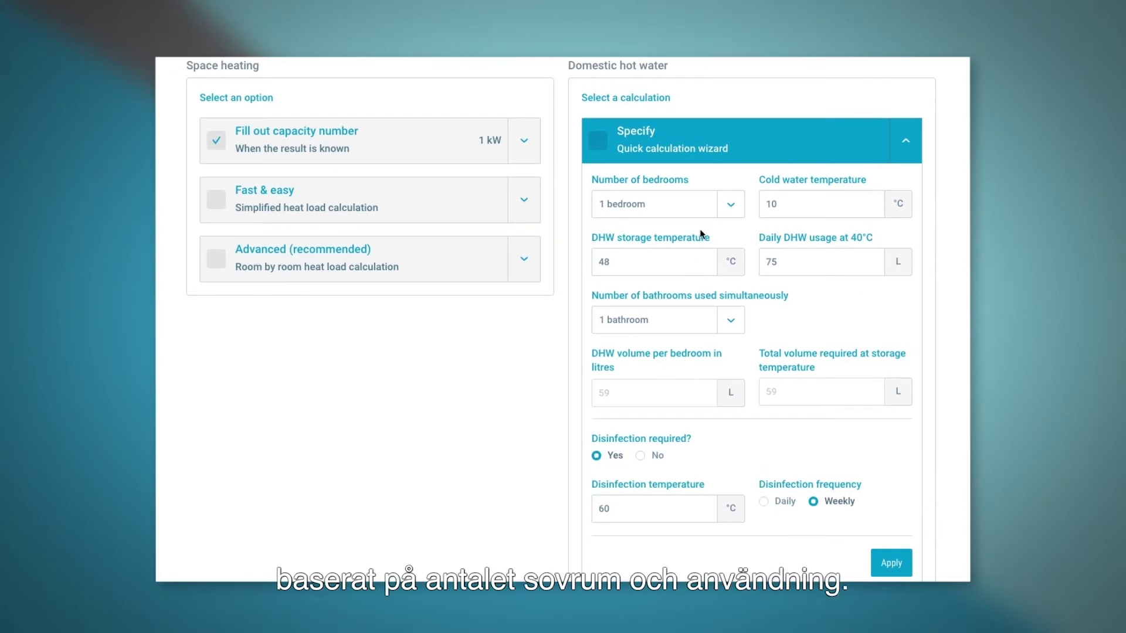
{"action": "left_click", "coordinate": [726, 212]}
{"action": "left_click", "coordinate": [687, 254]}
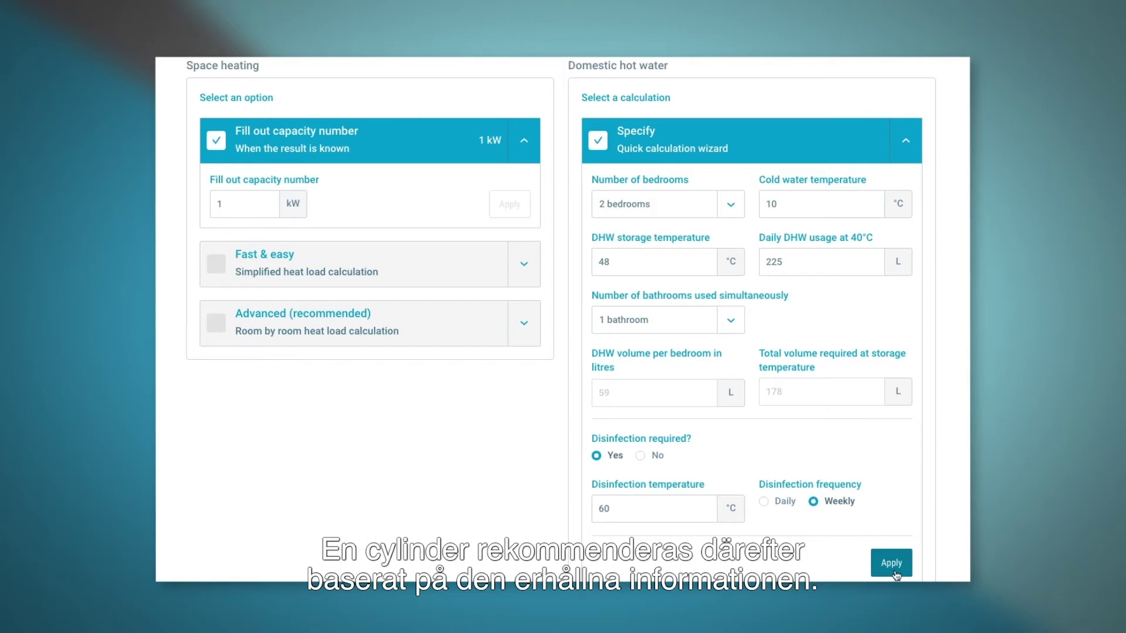
Set the domestic hot water load by the EU Ecodesign user profile M with 3 bathrooms
{"action": "left_click", "coordinate": [690, 157]}
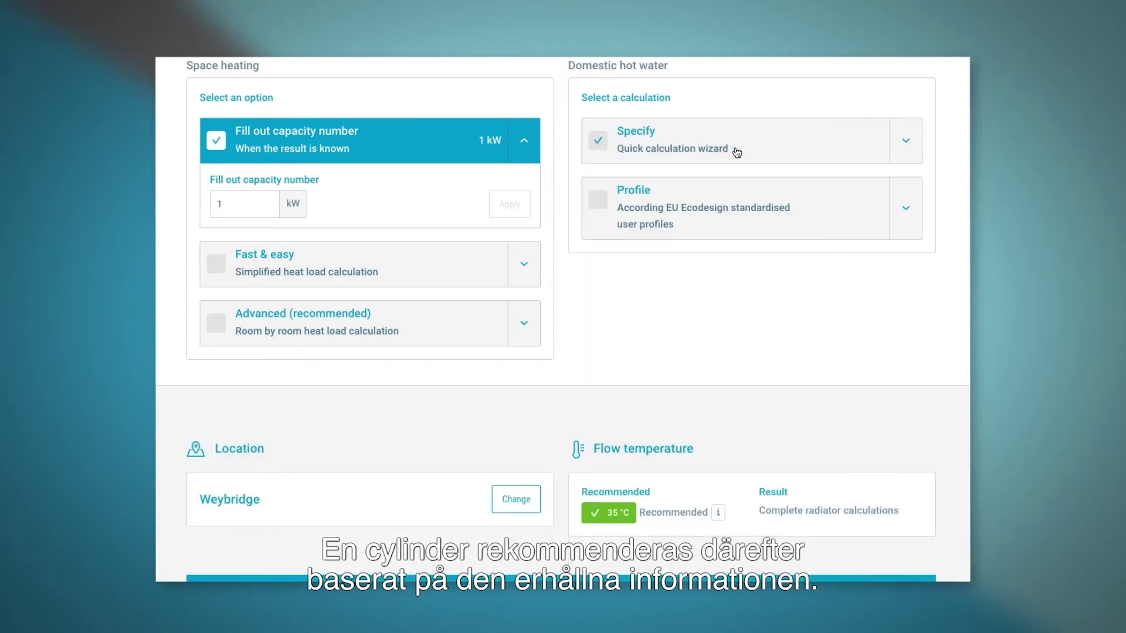
{"action": "left_click", "coordinate": [725, 210]}
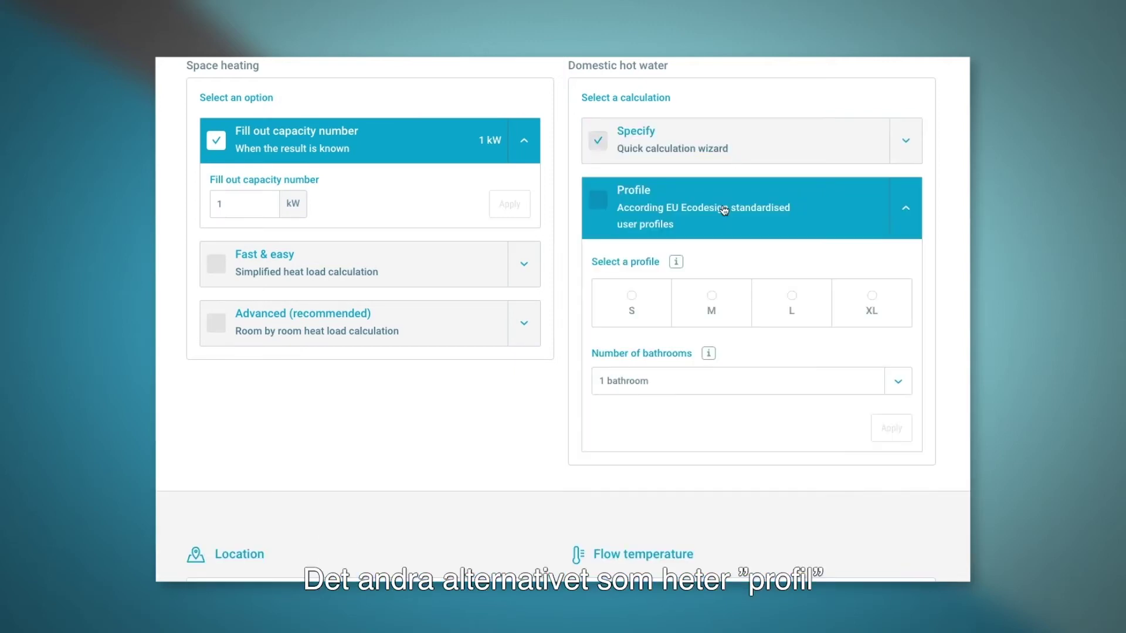
{"action": "left_click", "coordinate": [711, 298]}
{"action": "left_click", "coordinate": [716, 382]}
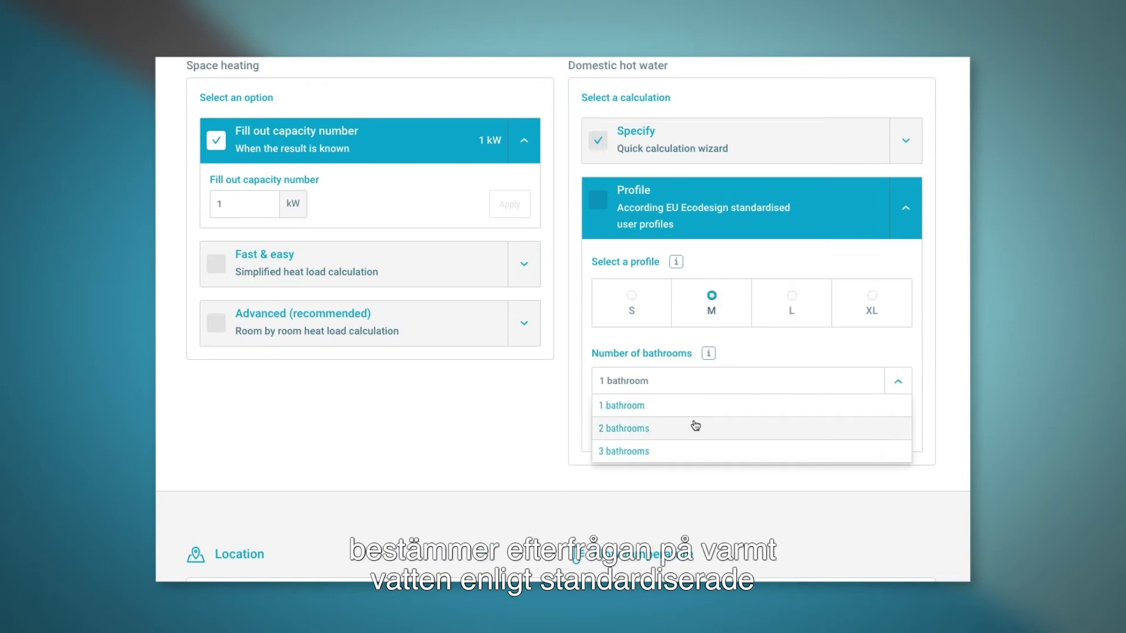
{"action": "left_click", "coordinate": [682, 452]}
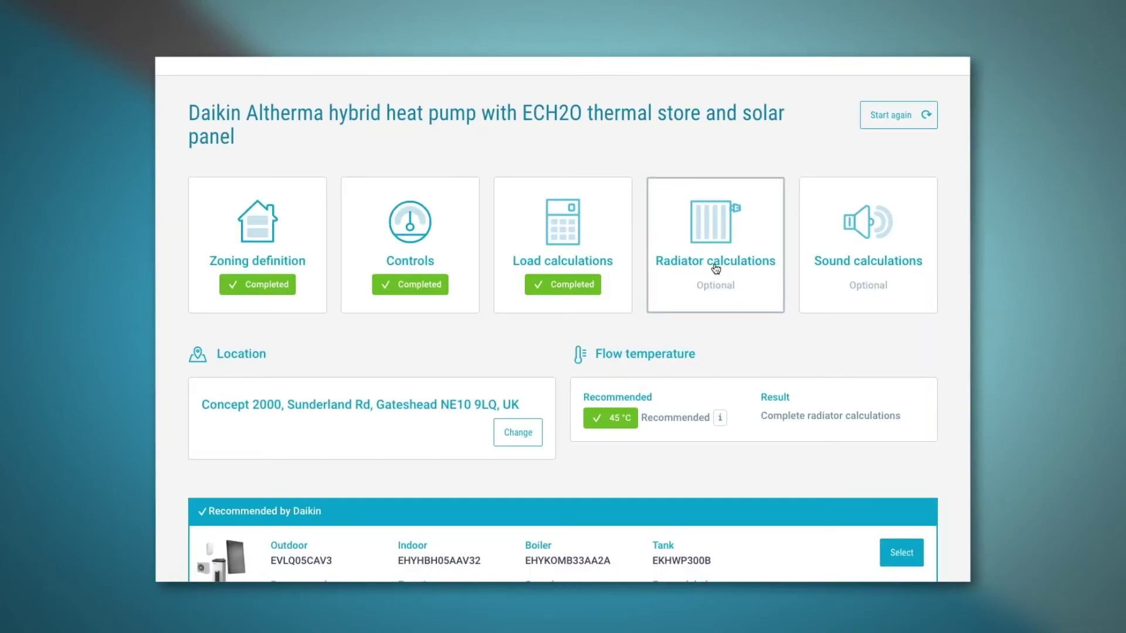
Open the radiator calculations tool and add Radiator 1 from the Default Radiator range to the Living Room
{"action": "left_click", "coordinate": [713, 264]}
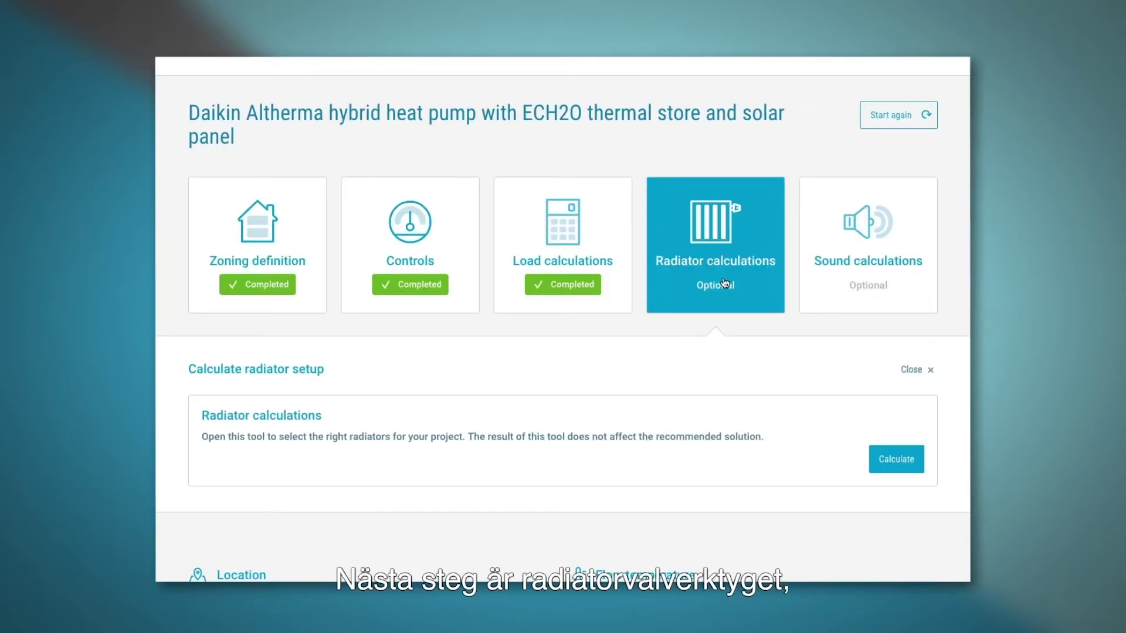
{"action": "left_click", "coordinate": [895, 468]}
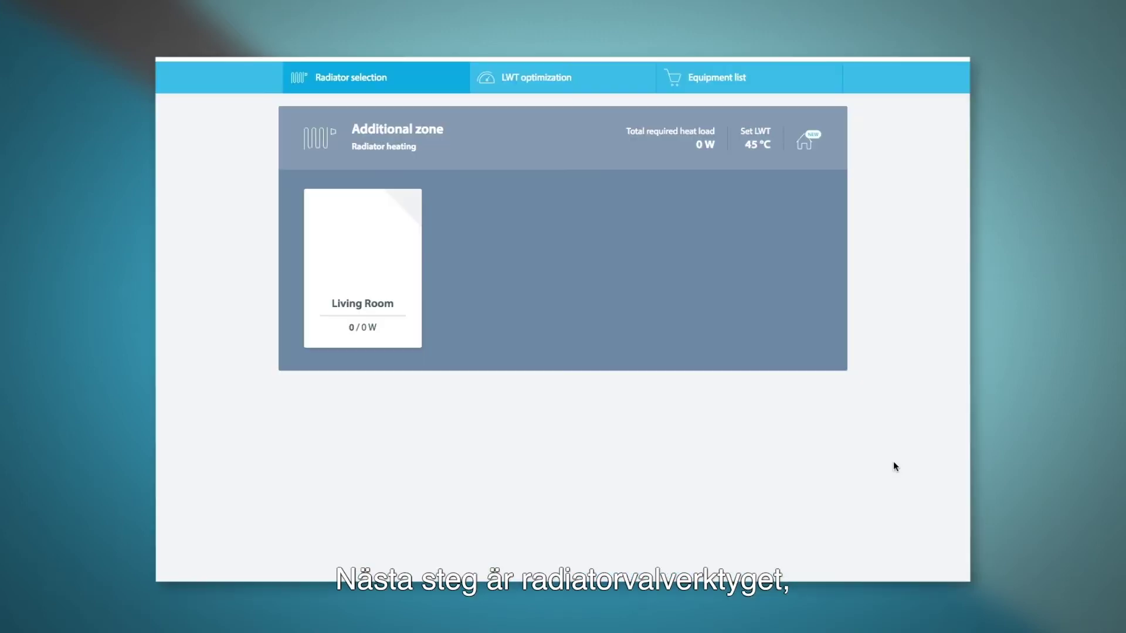
{"action": "left_click", "coordinate": [397, 266]}
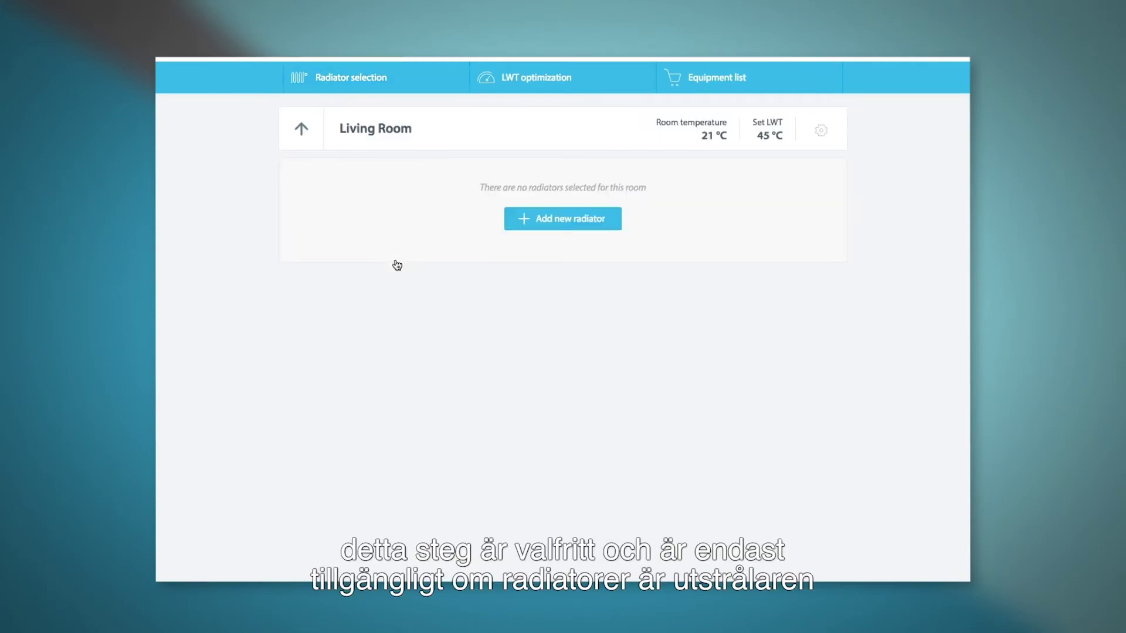
{"action": "left_click", "coordinate": [575, 218]}
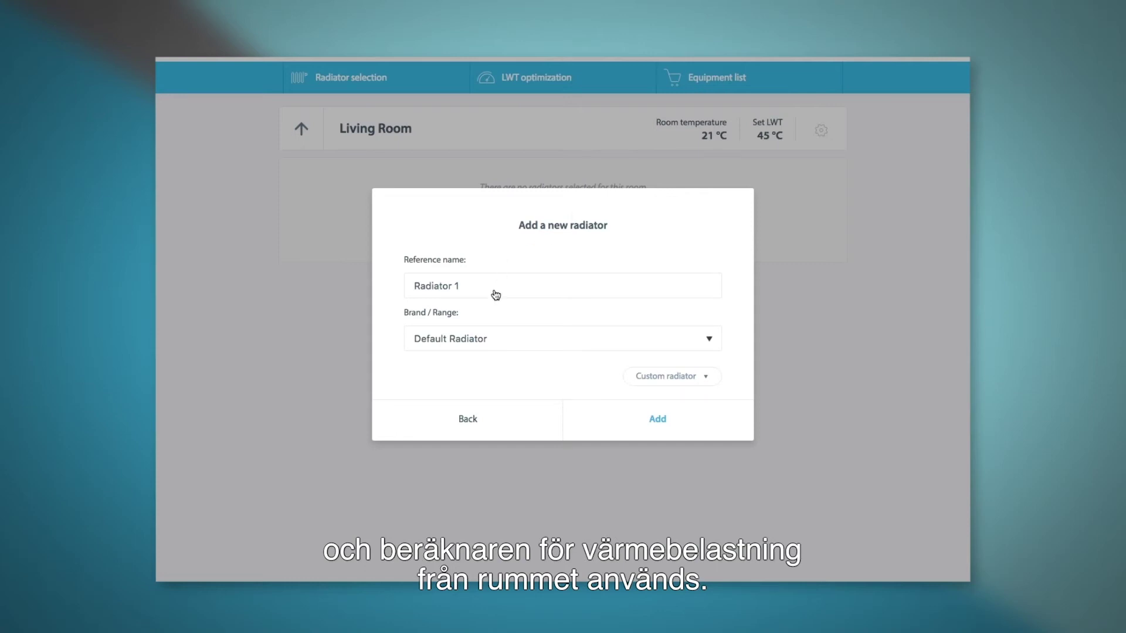
{"action": "left_click", "coordinate": [552, 348]}
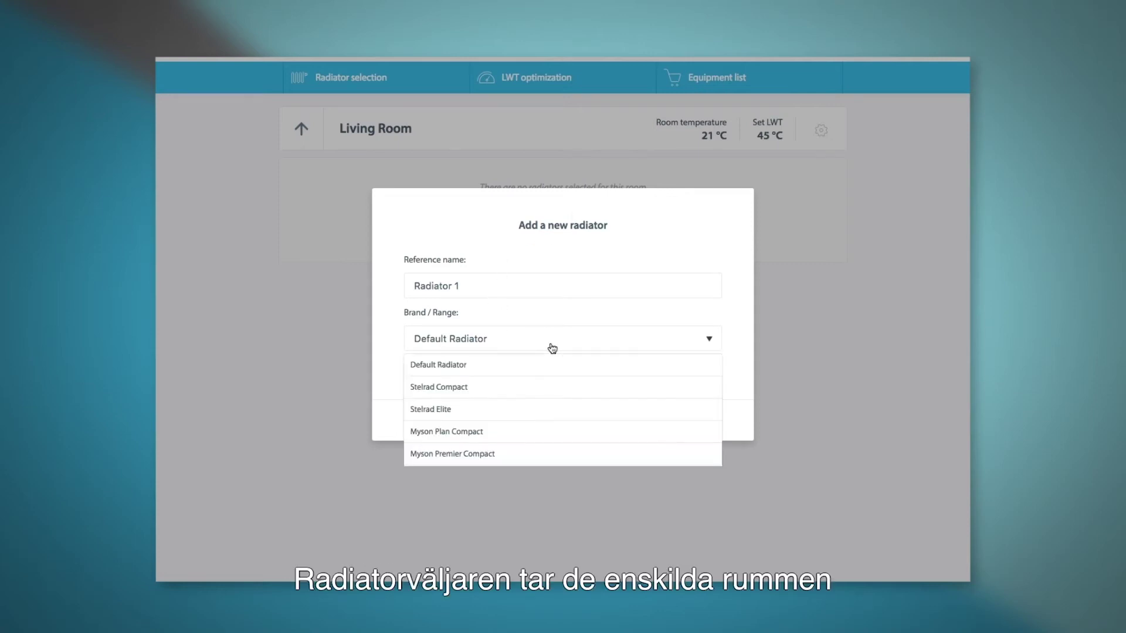
{"action": "left_click", "coordinate": [552, 348]}
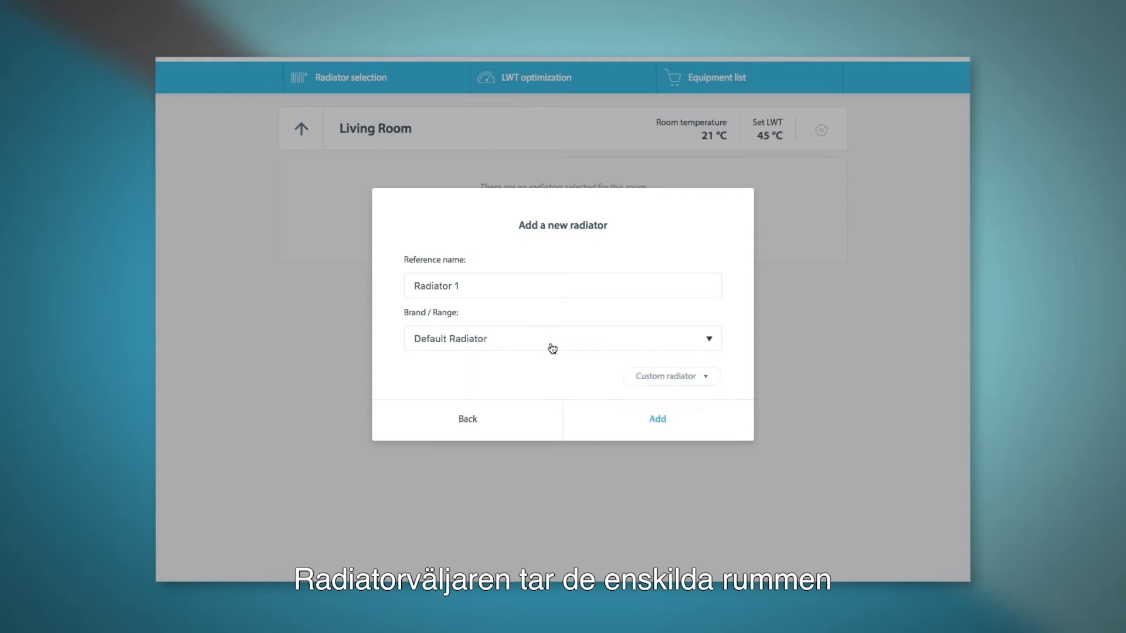
{"action": "left_click", "coordinate": [658, 420]}
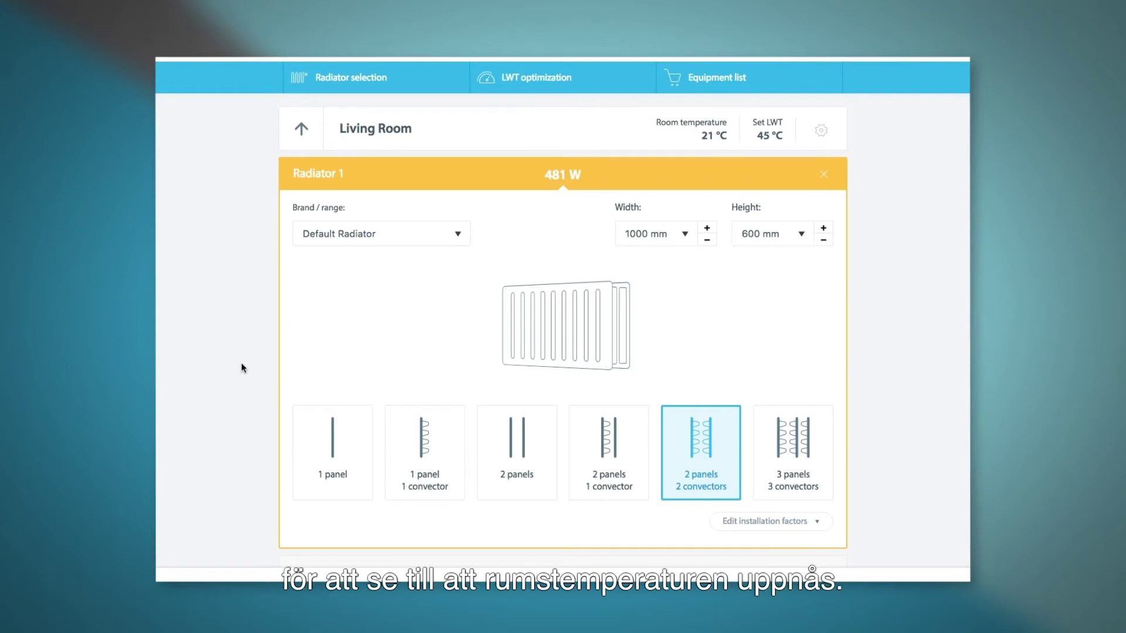
Change the Living Room radiator to 3 panels with 3 convectors and return to the solution overview with the radiator calculations completed
{"action": "left_click", "coordinate": [793, 423]}
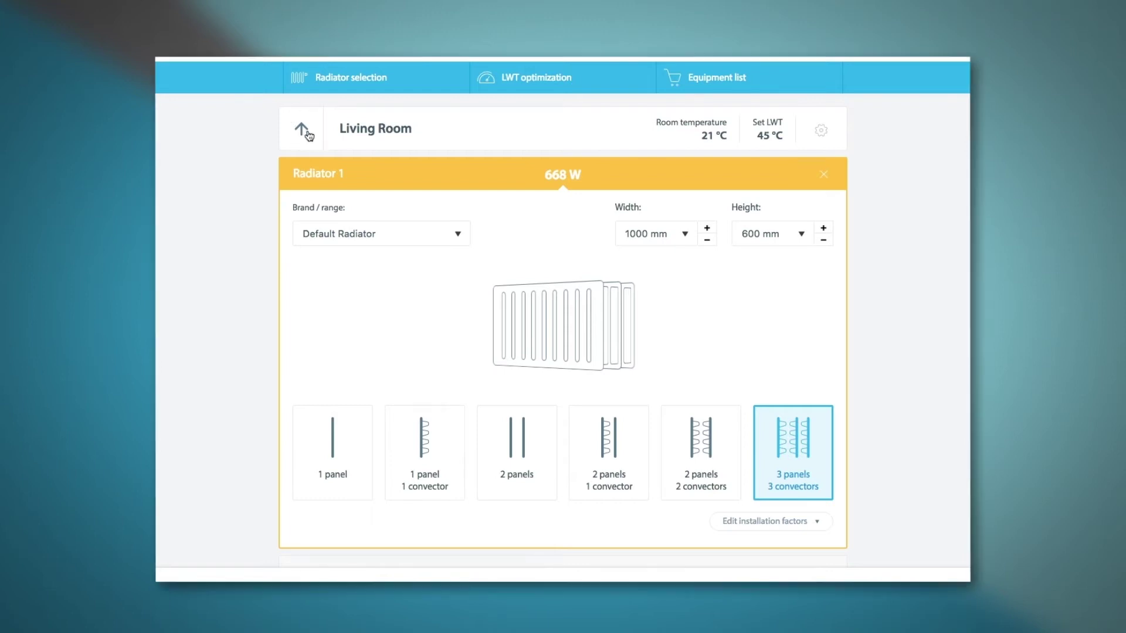
{"action": "left_click", "coordinate": [302, 129]}
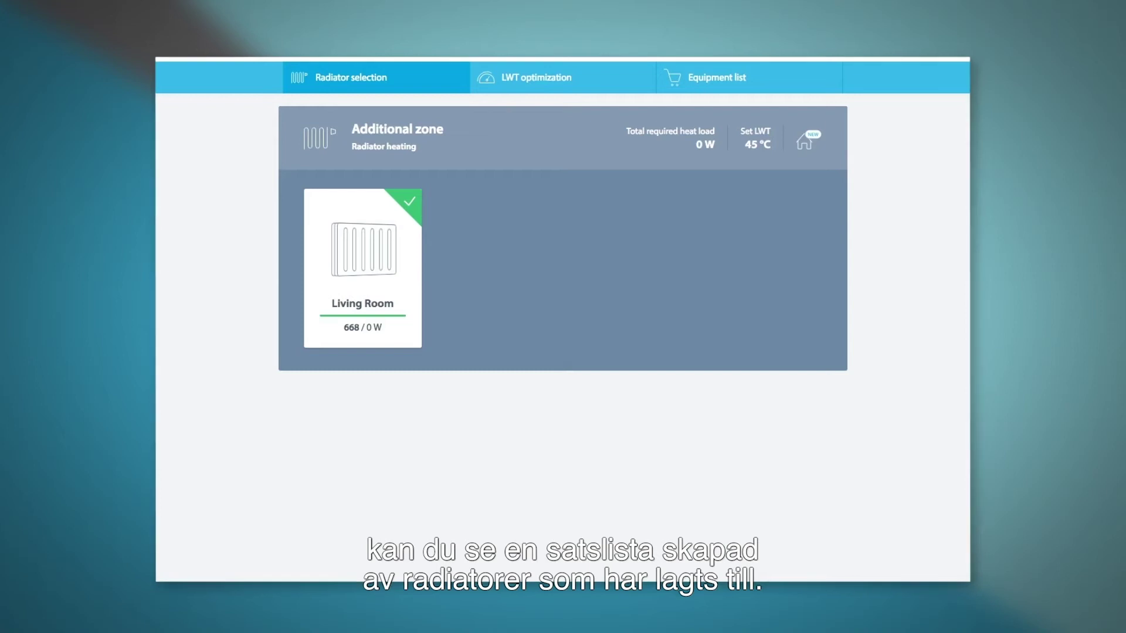
{"action": "left_click", "coordinate": [610, 579]}
{"action": "left_click", "coordinate": [621, 311]}
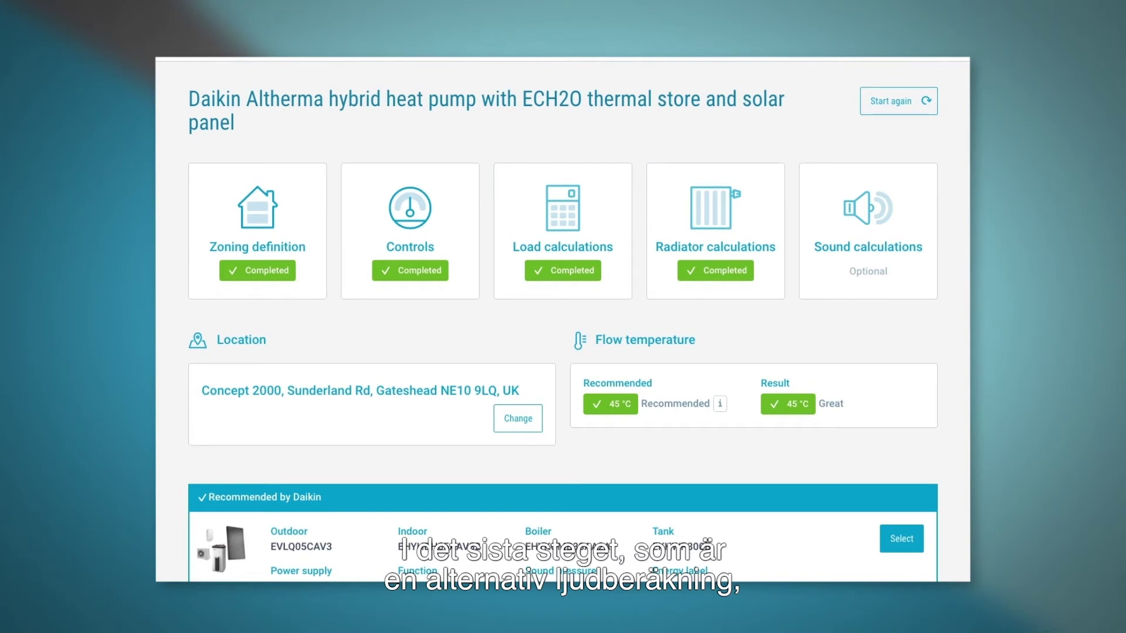
Calculate the outdoor sound pressure level for the recommended solution with directivity 2, distance 4 and barrier -5
{"action": "left_click", "coordinate": [871, 249]}
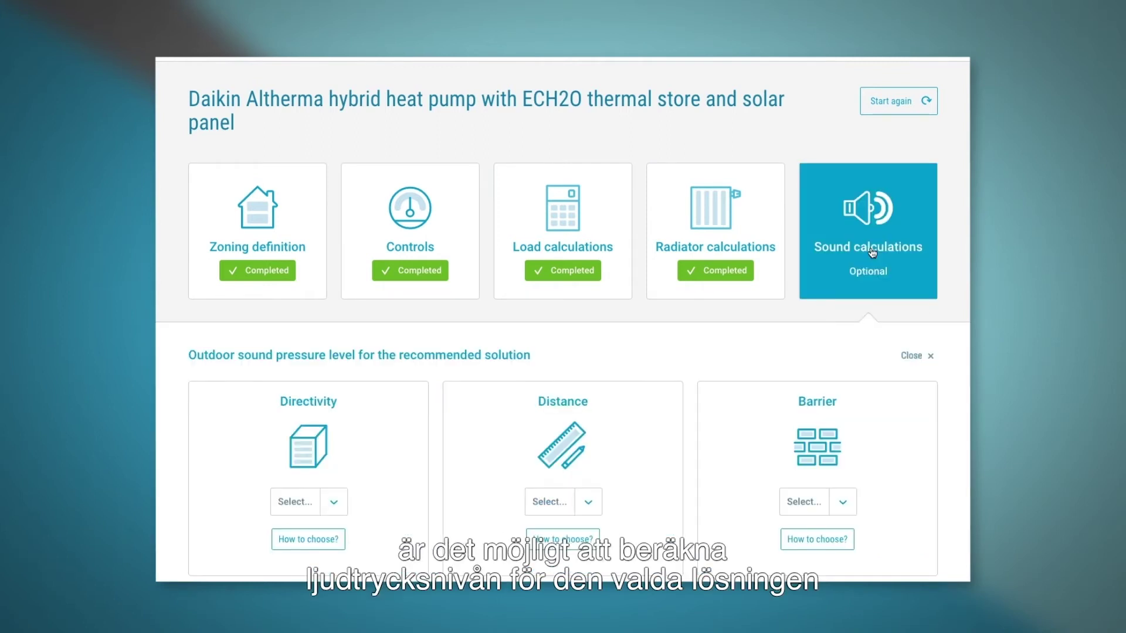
{"action": "scroll", "coordinate": [844, 256], "scroll_direction": "down", "scroll_amount": 1}
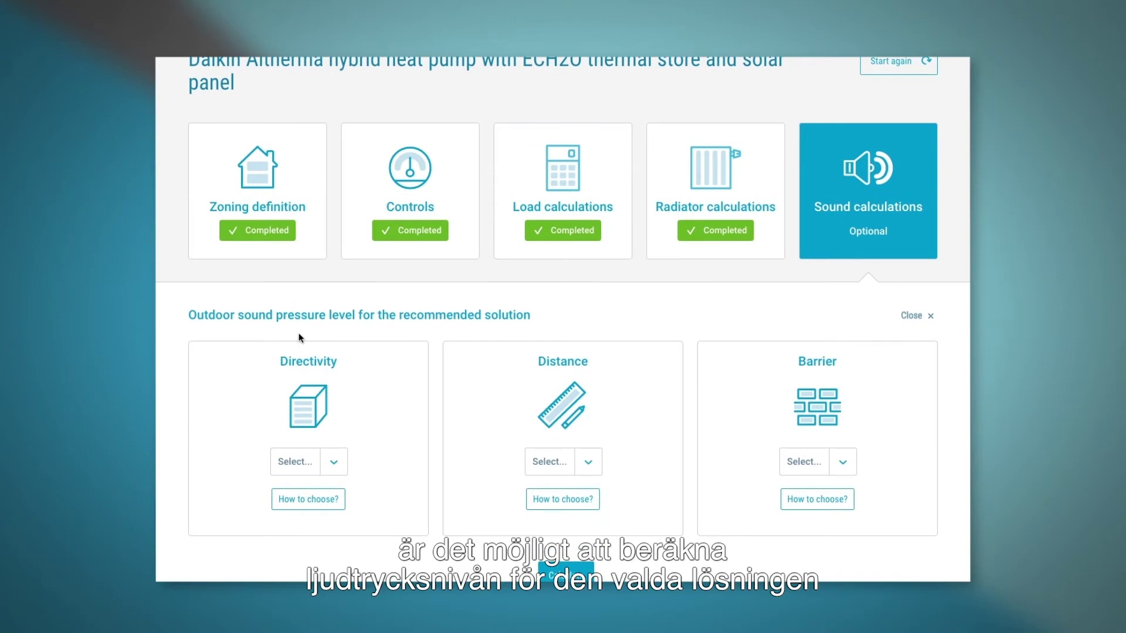
{"action": "left_click", "coordinate": [336, 463]}
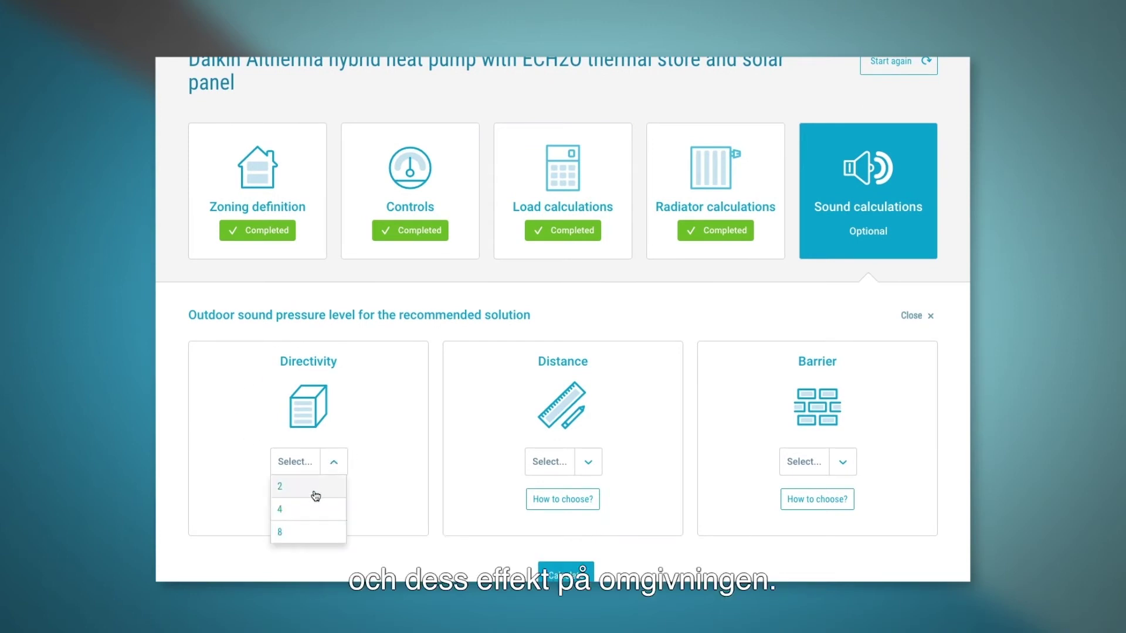
{"action": "left_click", "coordinate": [315, 488]}
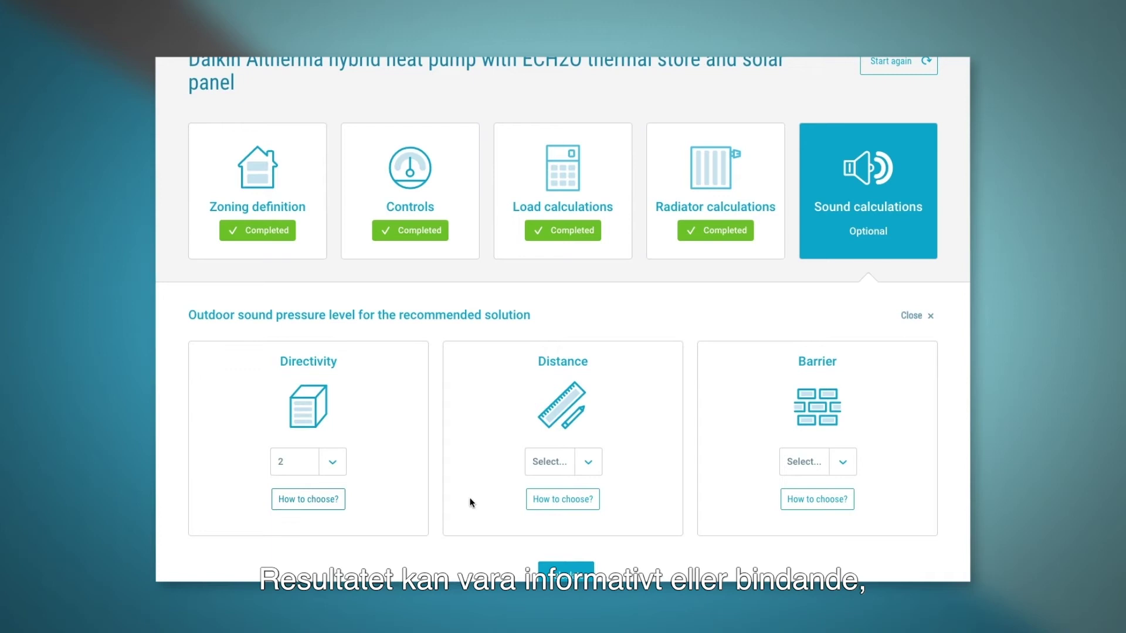
{"action": "left_click", "coordinate": [589, 469]}
{"action": "left_click", "coordinate": [563, 578]}
{"action": "left_click", "coordinate": [845, 462]}
{"action": "left_click", "coordinate": [818, 510]}
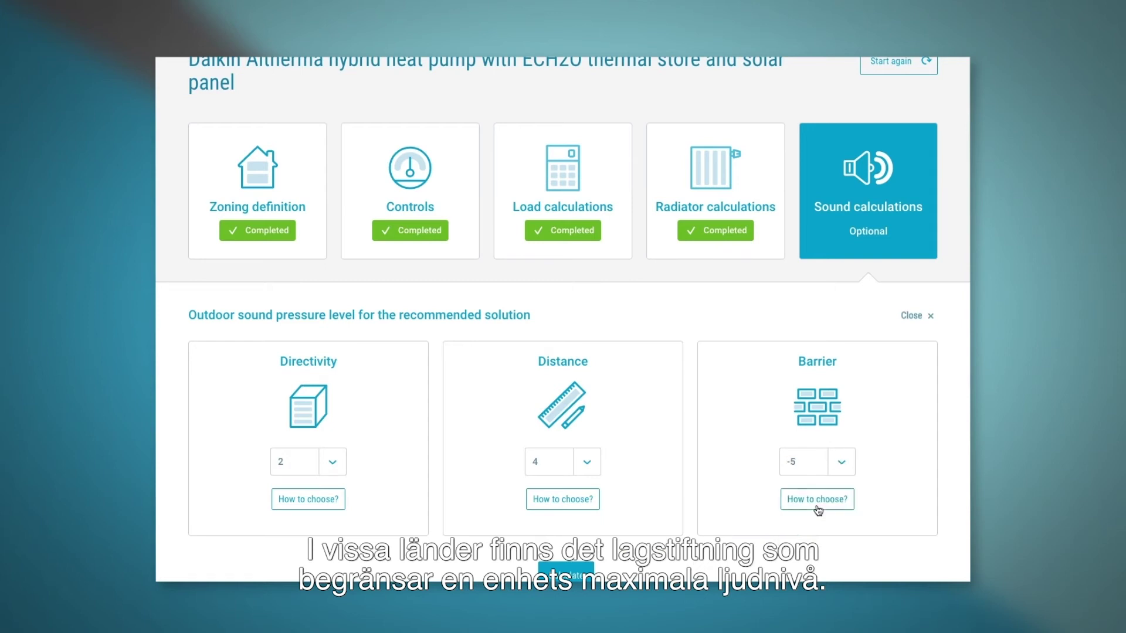
{"action": "left_click", "coordinate": [564, 576]}
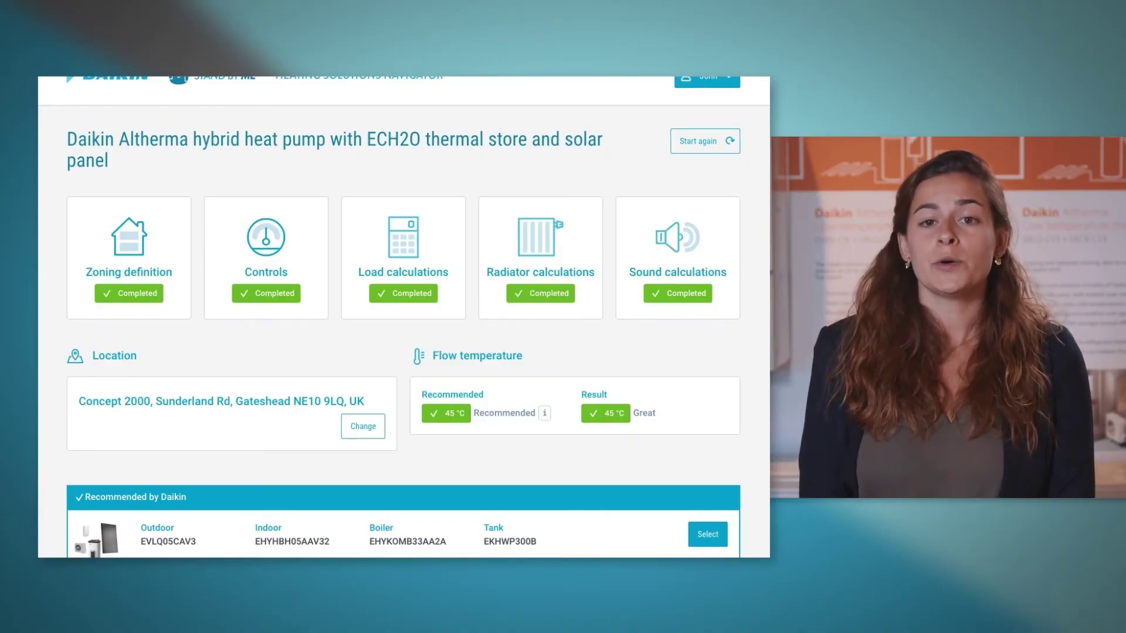
Select the solution recommended by Daikin with outdoor unit EVLQ05CAV3 and tank EKHWP300B
{"action": "scroll", "coordinate": [403, 317], "scroll_direction": "down", "scroll_amount": 2}
{"action": "scroll", "coordinate": [403, 317], "scroll_direction": "down", "scroll_amount": 2}
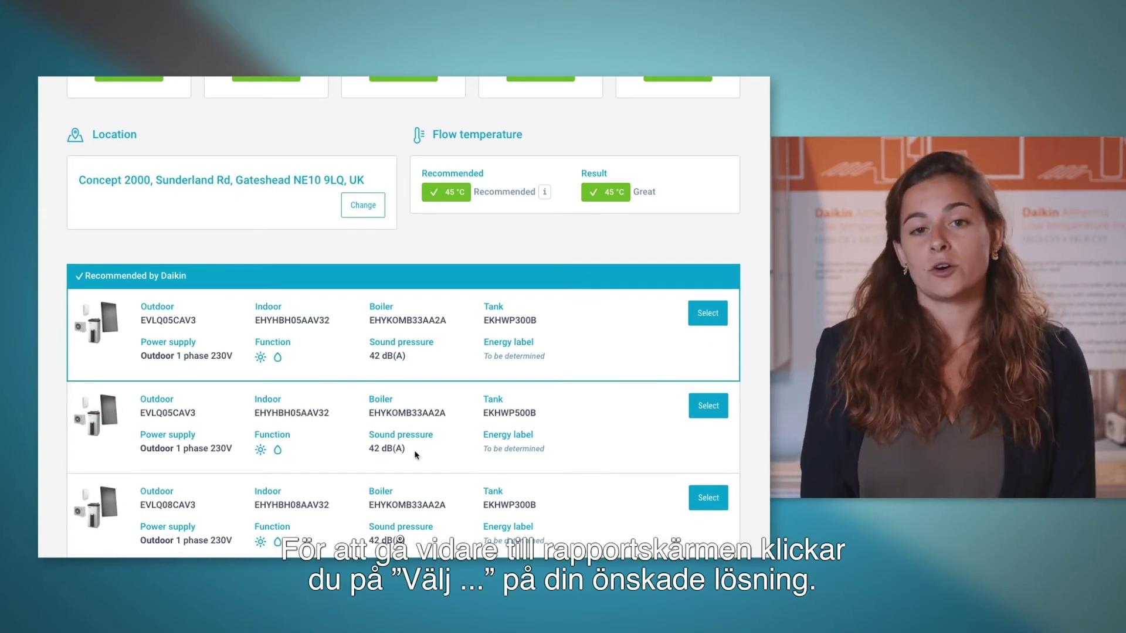
{"action": "left_click", "coordinate": [708, 313]}
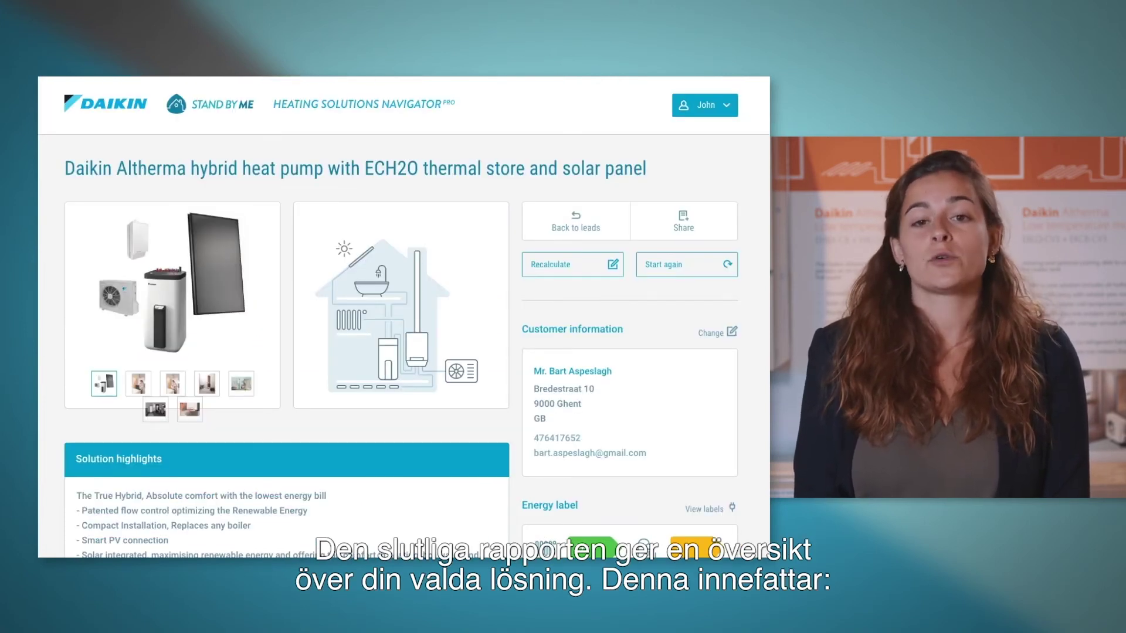
Review the final report's solution highlights, description and equipment list, including units, options, chimney parts and radiators
{"action": "scroll", "coordinate": [404, 317], "scroll_direction": "down", "scroll_amount": 5}
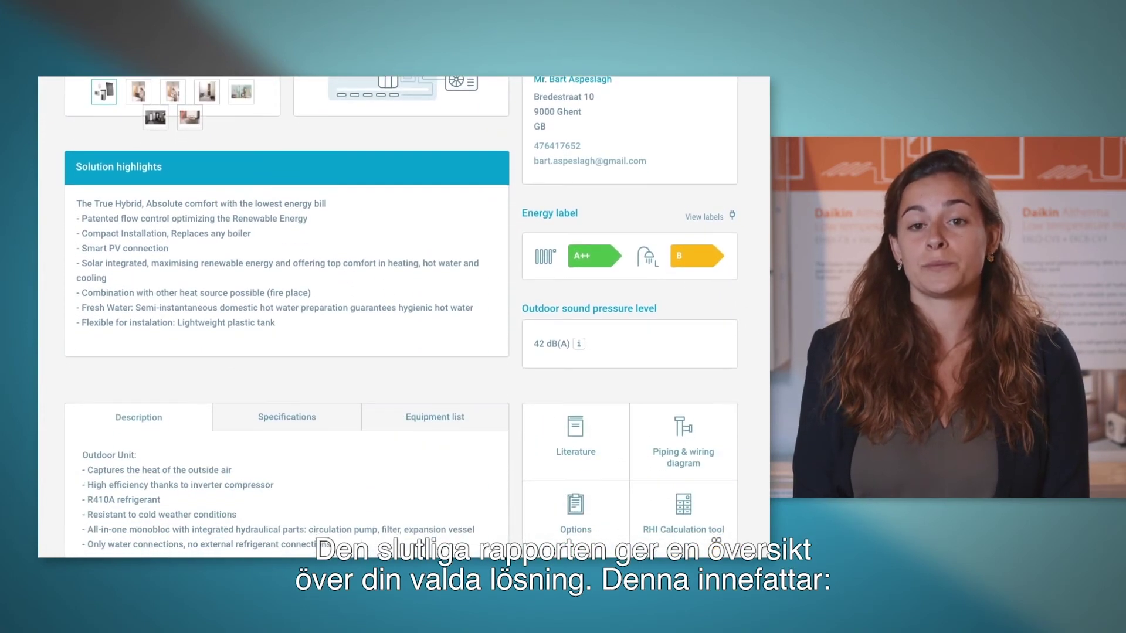
{"action": "scroll", "coordinate": [403, 317], "scroll_direction": "down", "scroll_amount": 3}
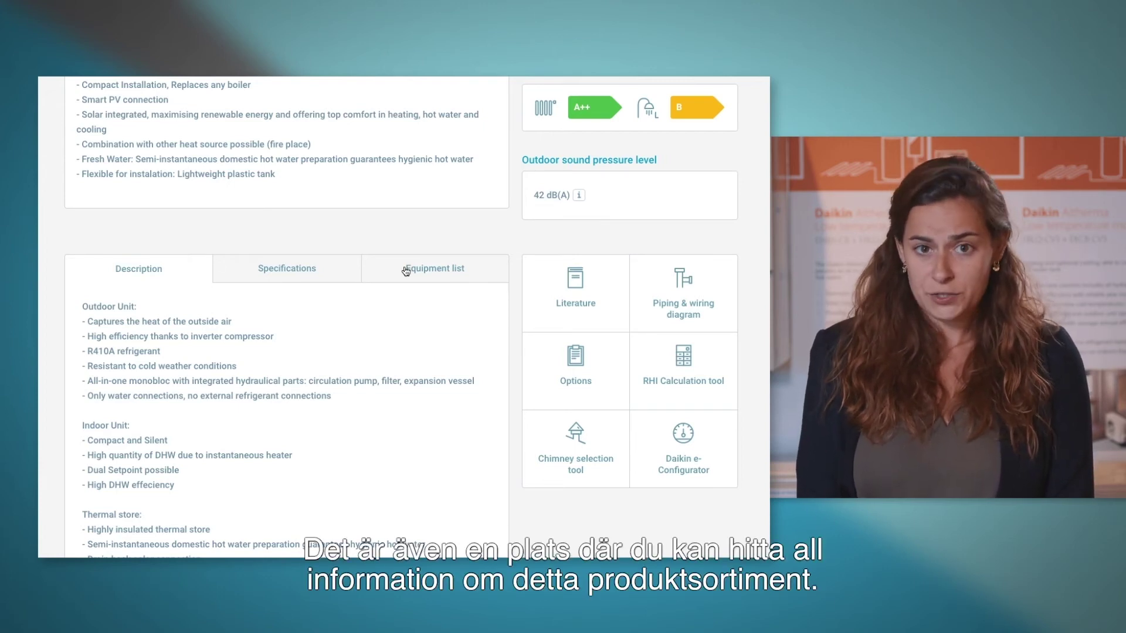
{"action": "left_click", "coordinate": [432, 267]}
{"action": "scroll", "coordinate": [433, 270], "scroll_direction": "down", "scroll_amount": 4}
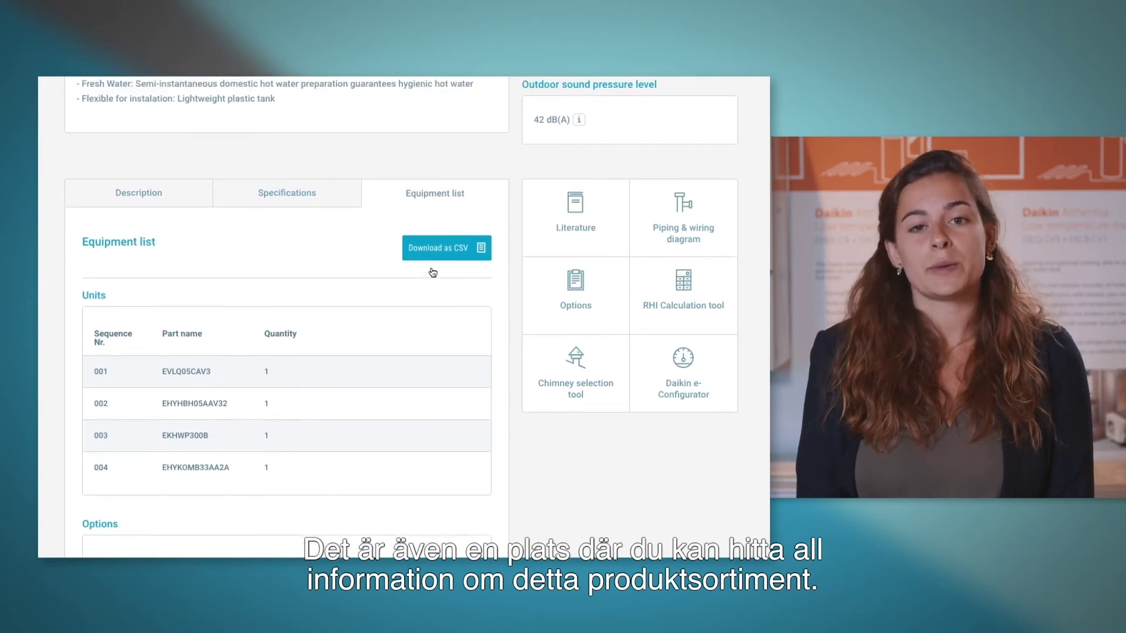
{"action": "scroll", "coordinate": [433, 271], "scroll_direction": "down", "scroll_amount": 3}
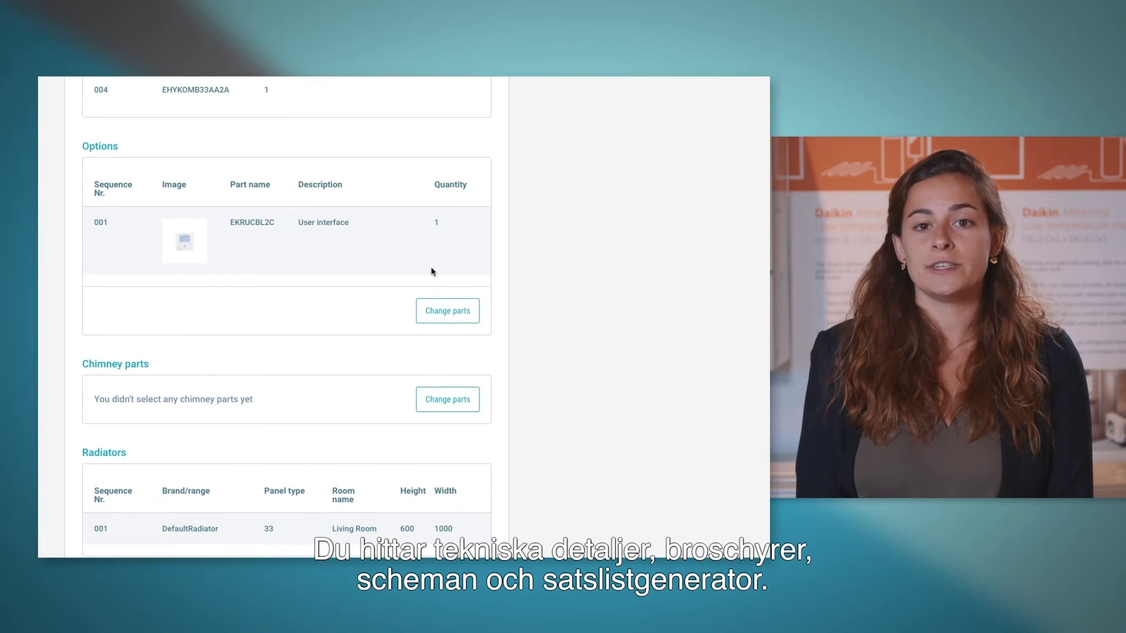
{"action": "scroll", "coordinate": [433, 272], "scroll_direction": "up", "scroll_amount": 5}
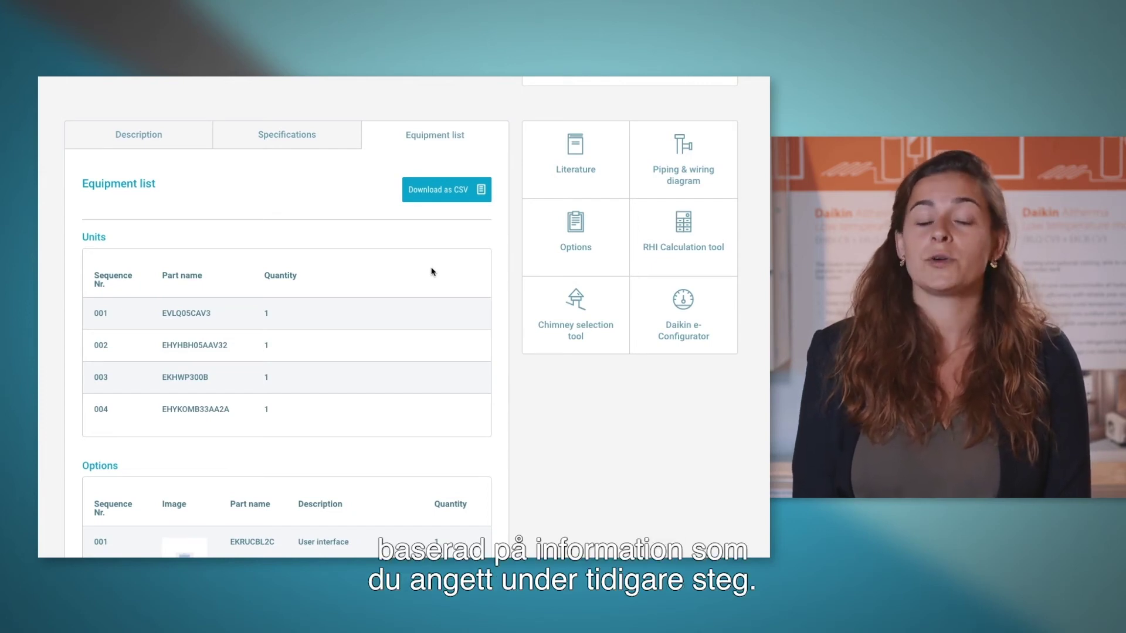
Open the solution's options and select the EKDP008CA drain pan as an extra accessory
{"action": "left_click", "coordinate": [552, 259]}
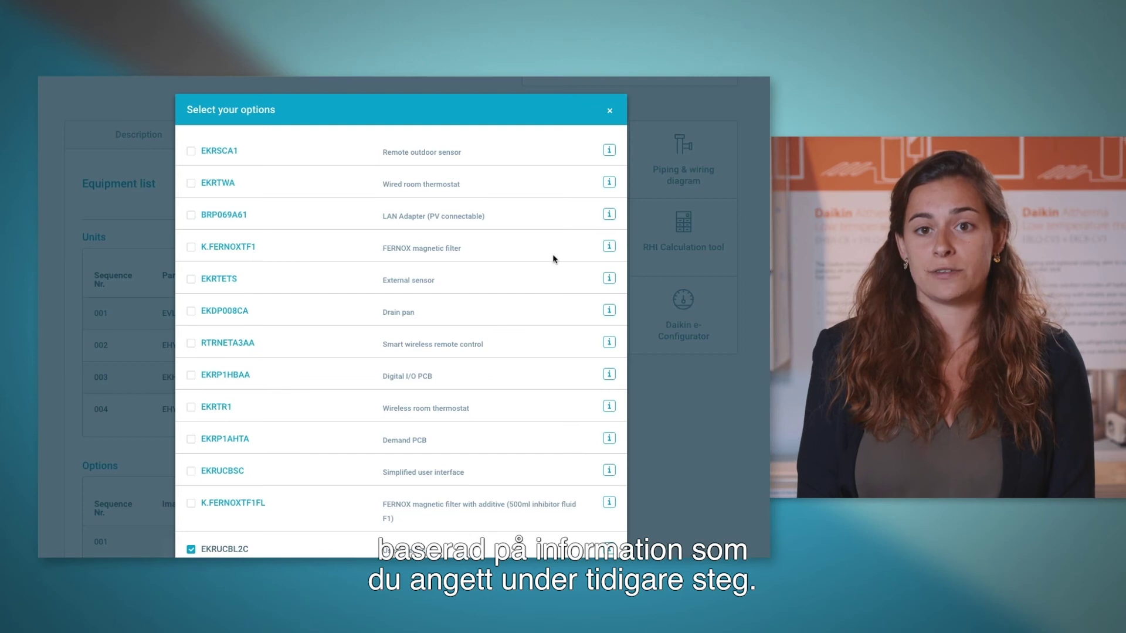
{"action": "scroll", "coordinate": [551, 259], "scroll_direction": "down", "scroll_amount": 1}
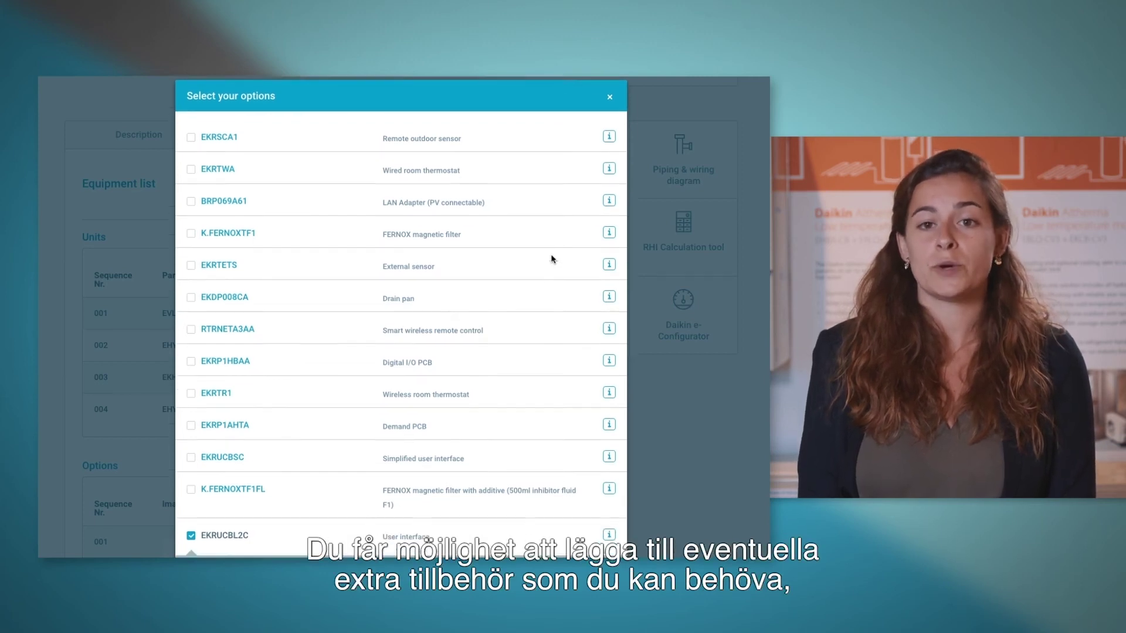
{"action": "scroll", "coordinate": [549, 259], "scroll_direction": "down", "scroll_amount": 1}
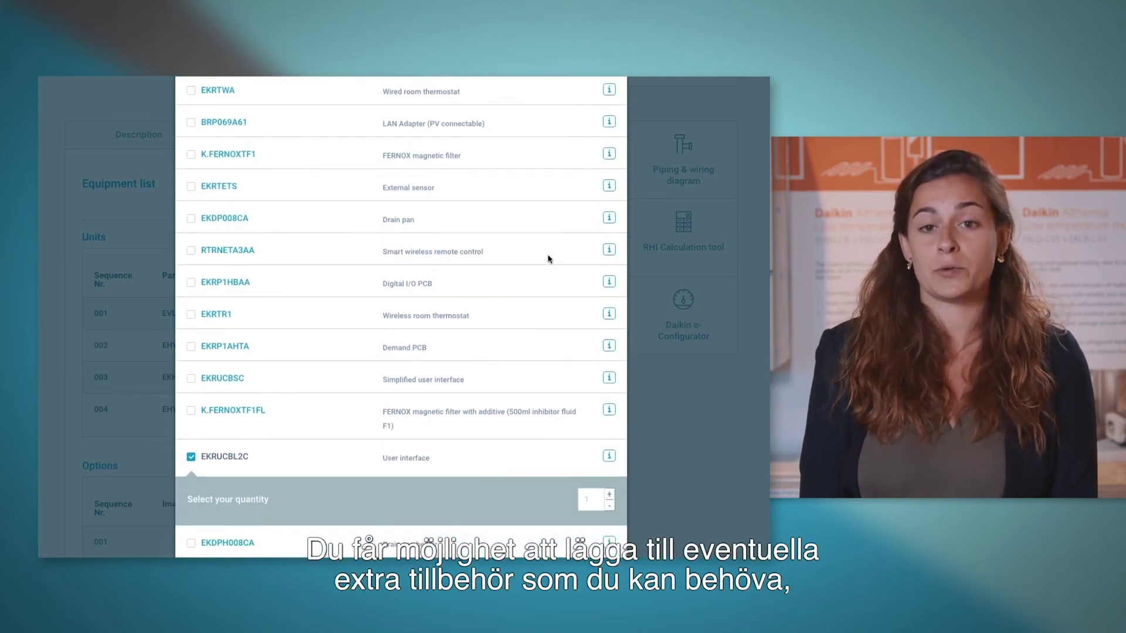
{"action": "left_click", "coordinate": [191, 219]}
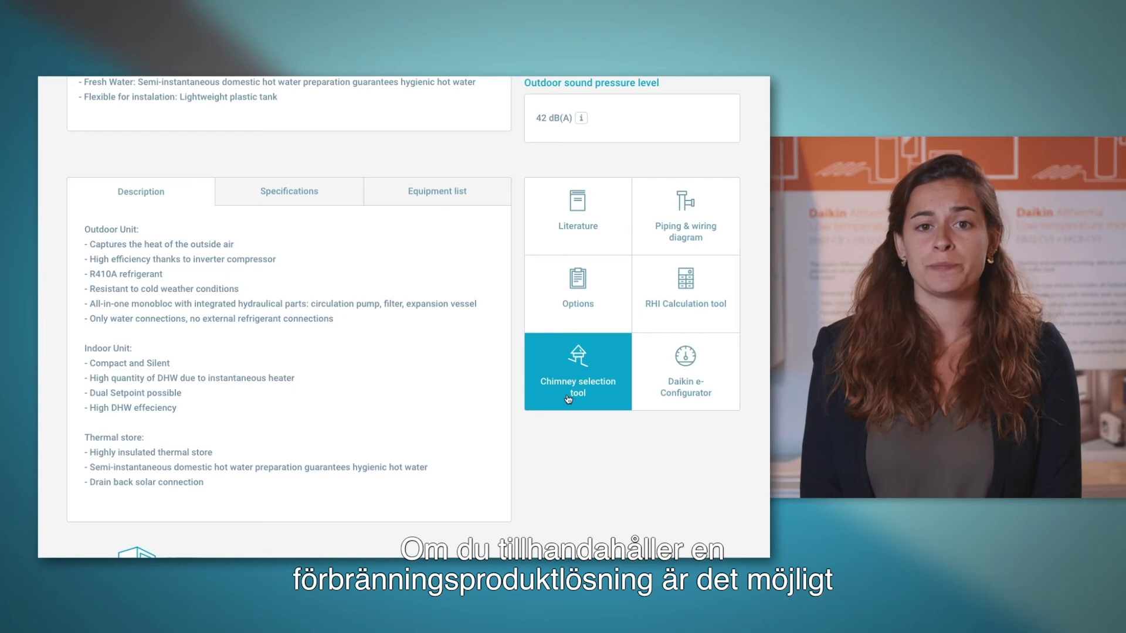
Open the C33 TOP flue gas system in the chimney selection tool and activate the quantity field of the Wall Bracket Dn.100
{"action": "left_click", "coordinate": [568, 398]}
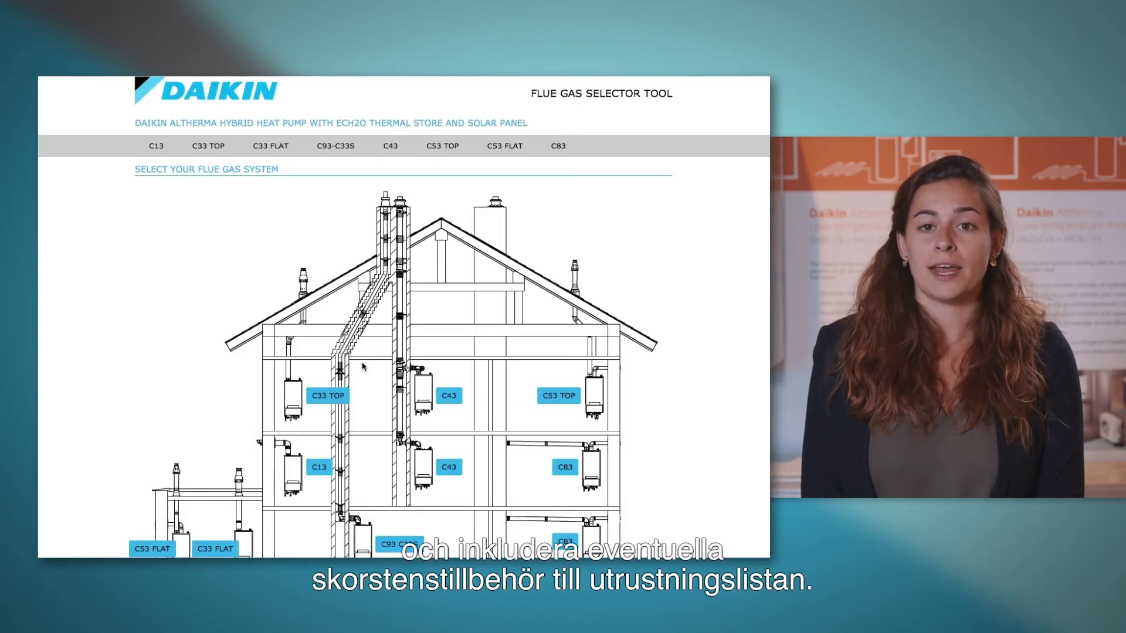
{"action": "left_click", "coordinate": [325, 396]}
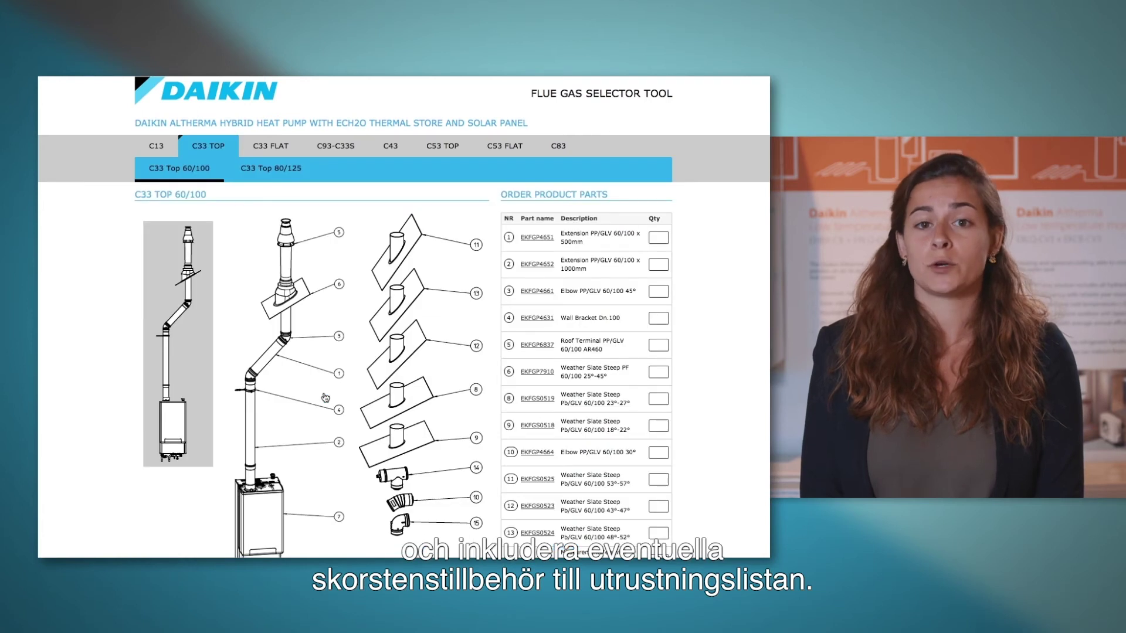
{"action": "scroll", "coordinate": [325, 393], "scroll_direction": "down", "scroll_amount": 1}
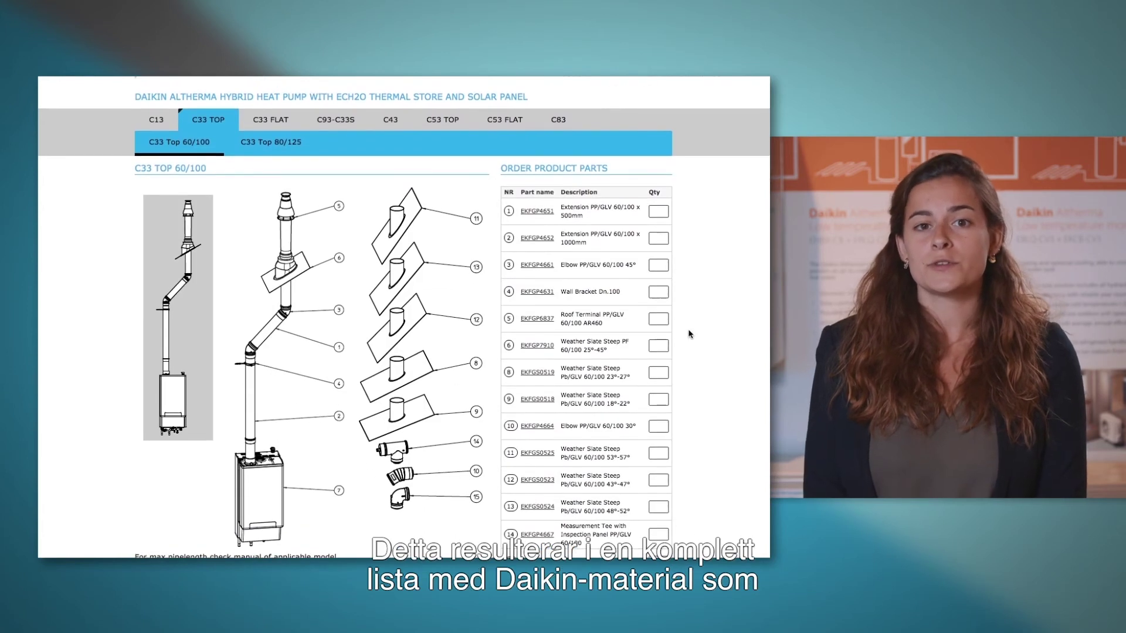
{"action": "left_click", "coordinate": [662, 292]}
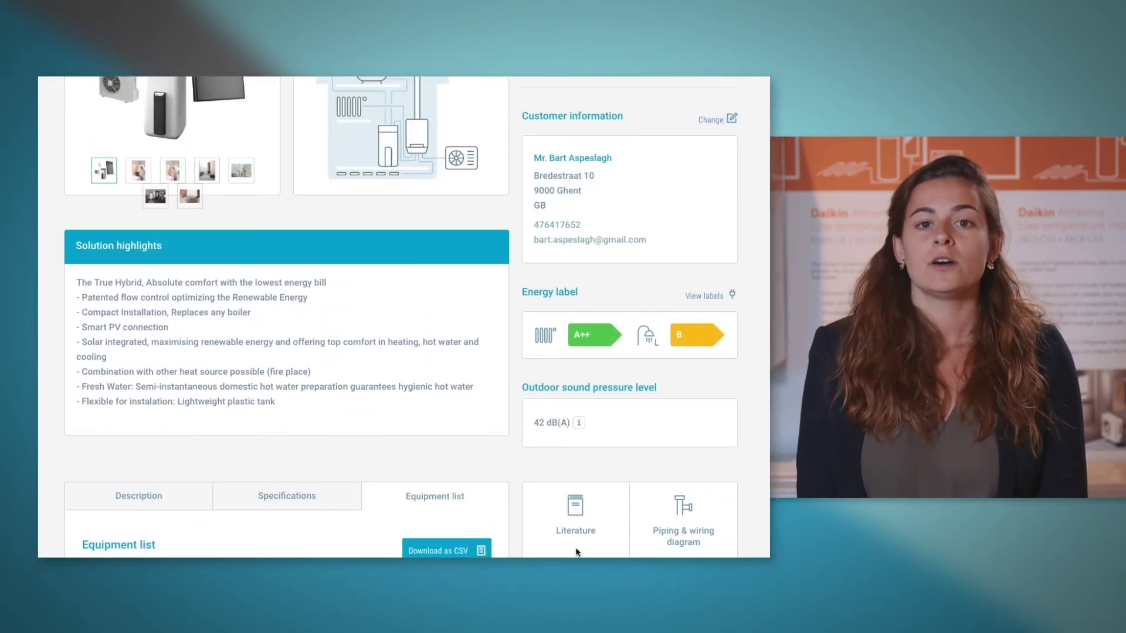
Open the sharing options for the hybrid heat pump solution and close them again
{"action": "scroll", "coordinate": [577, 552], "scroll_direction": "up", "scroll_amount": 4}
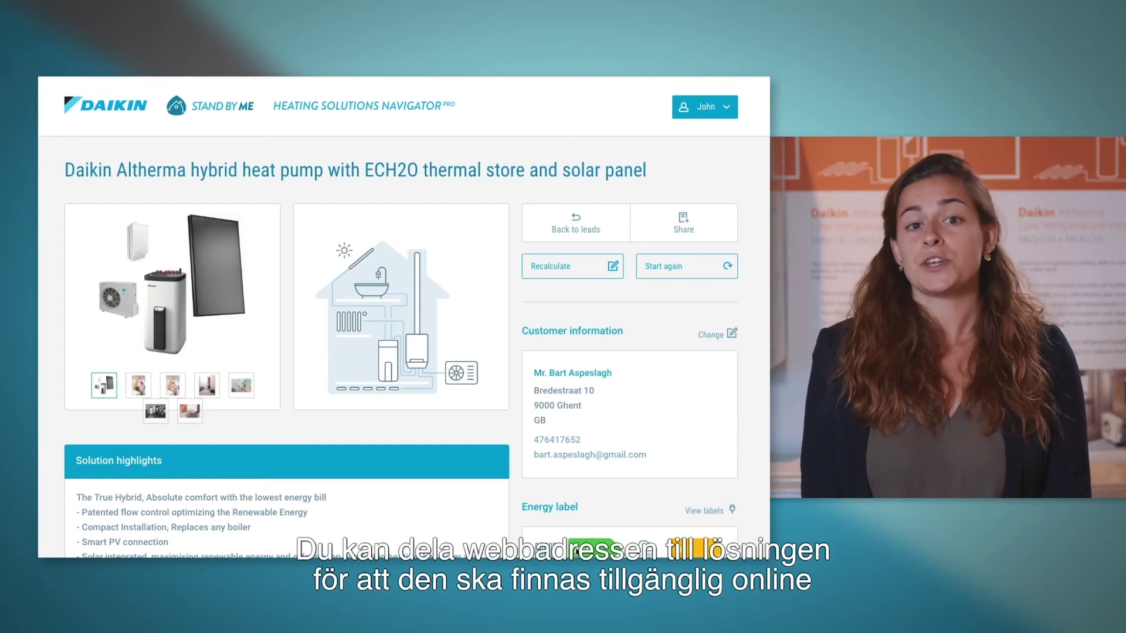
{"action": "left_click", "coordinate": [679, 236]}
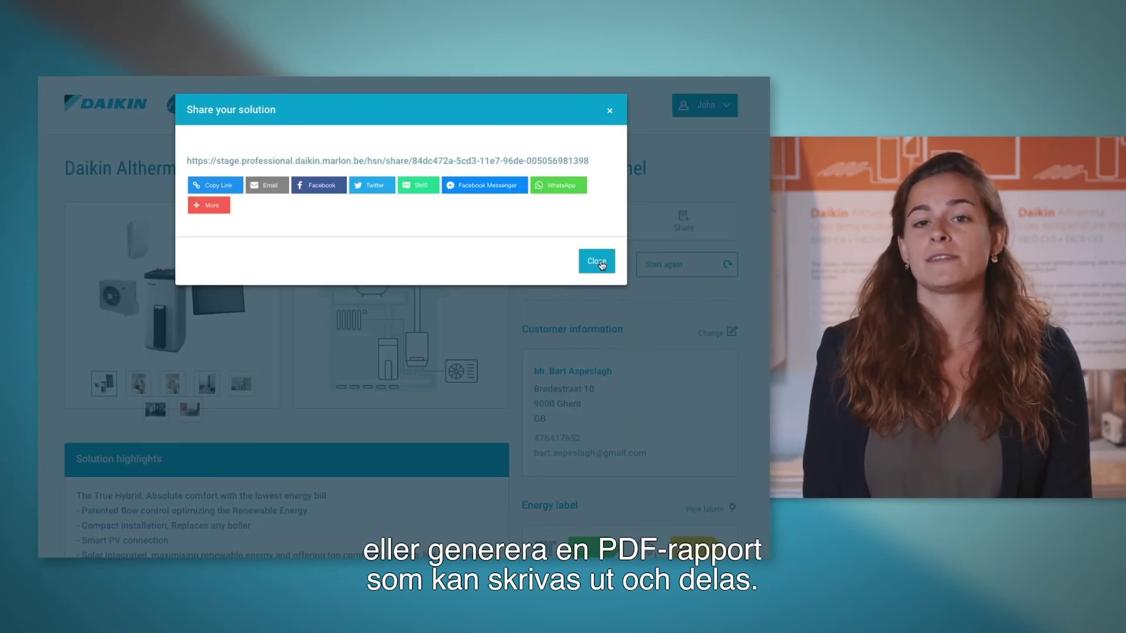
{"action": "left_click", "coordinate": [597, 262]}
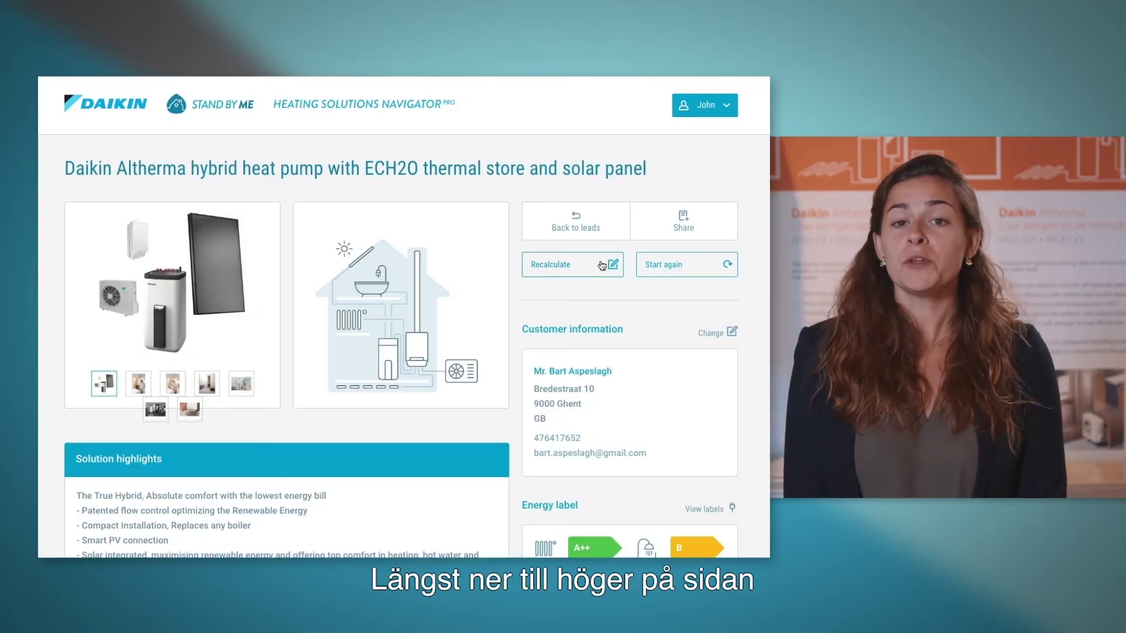
Look through the literature available for the solution's indoor and outdoor units, then close the list
{"action": "scroll", "coordinate": [602, 265], "scroll_direction": "down", "scroll_amount": 5}
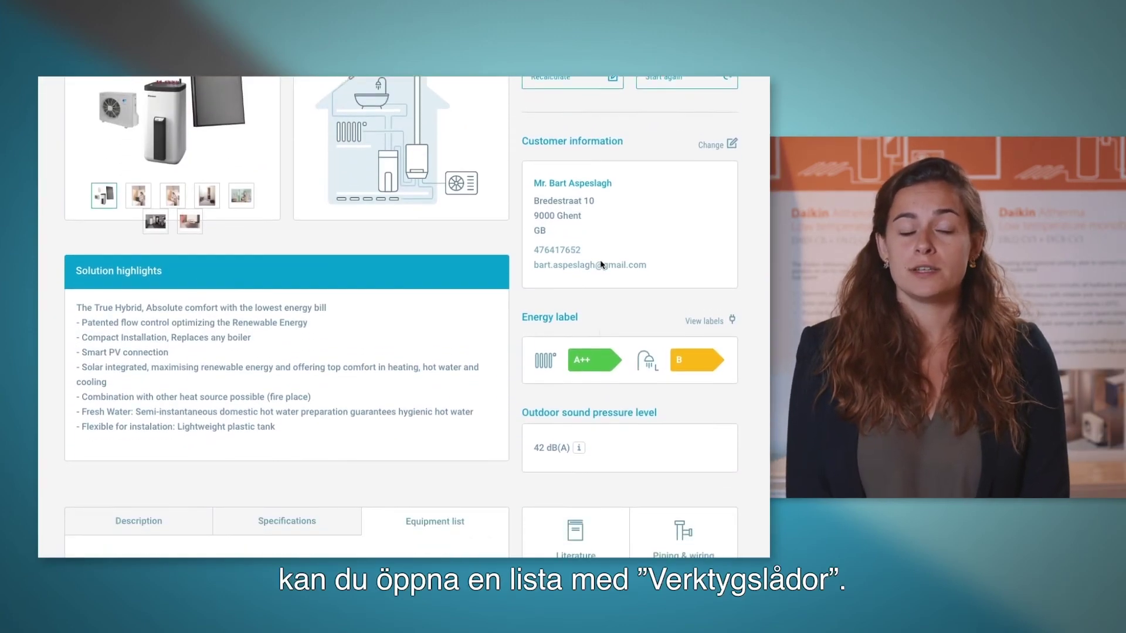
{"action": "scroll", "coordinate": [601, 265], "scroll_direction": "down", "scroll_amount": 2}
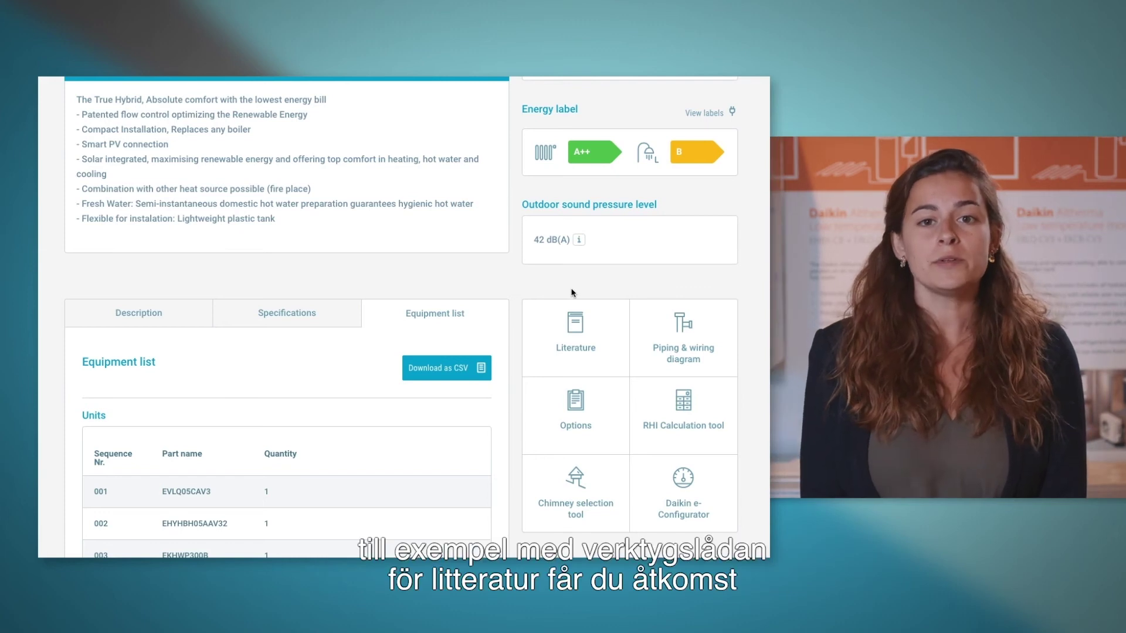
{"action": "left_click", "coordinate": [569, 320]}
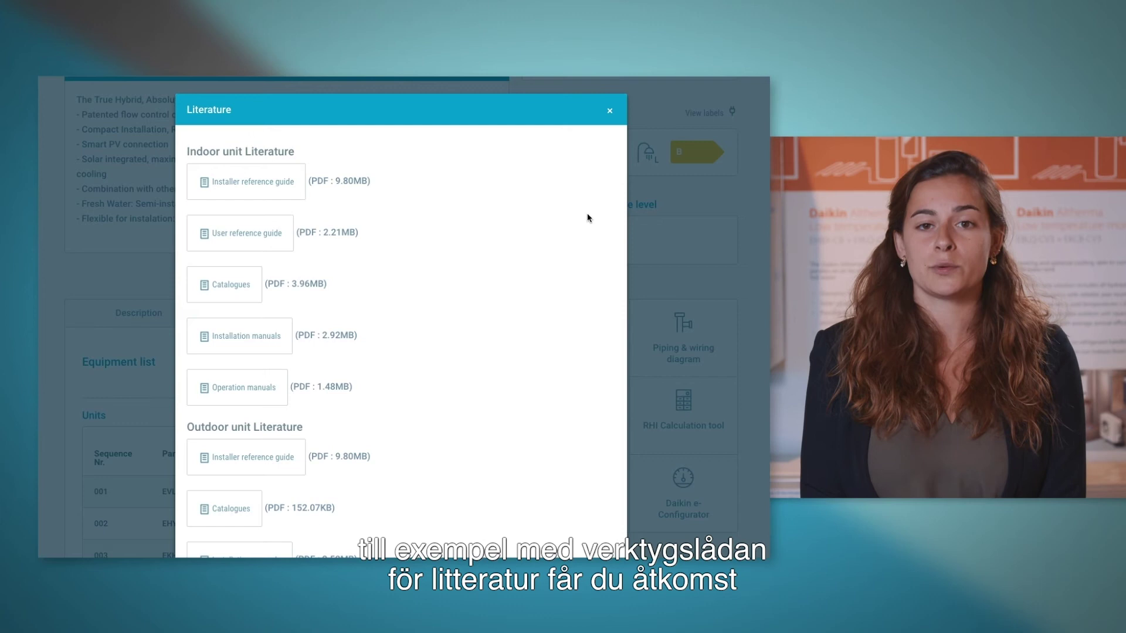
{"action": "left_click", "coordinate": [609, 110]}
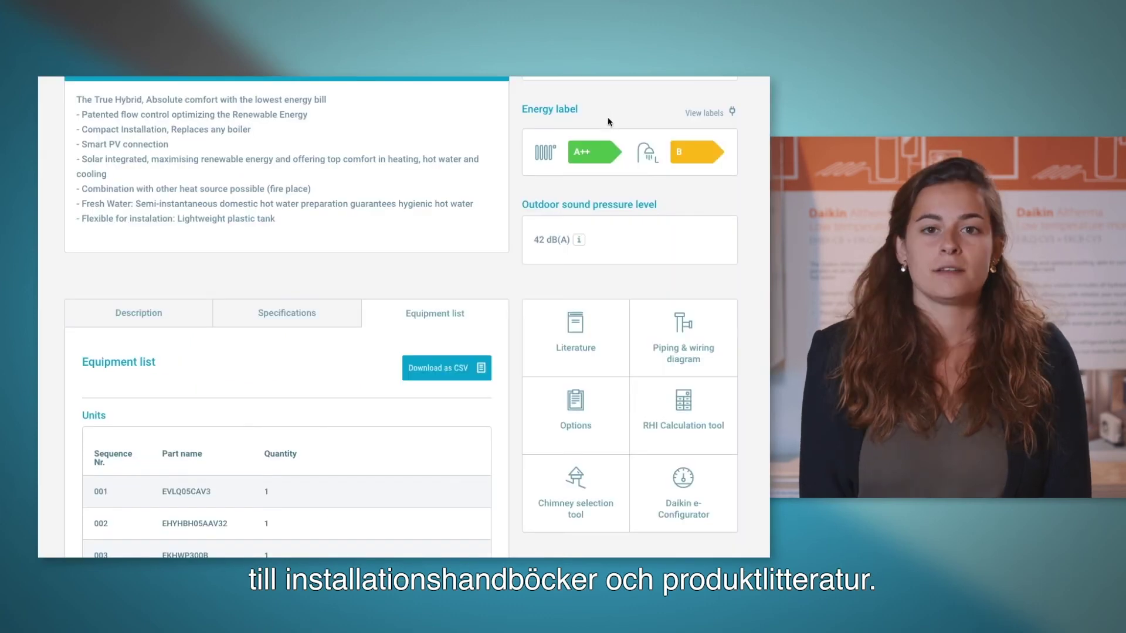
Generate the piping diagram and the wiring diagram as PDF files and open the piping diagram
{"action": "left_click", "coordinate": [680, 324]}
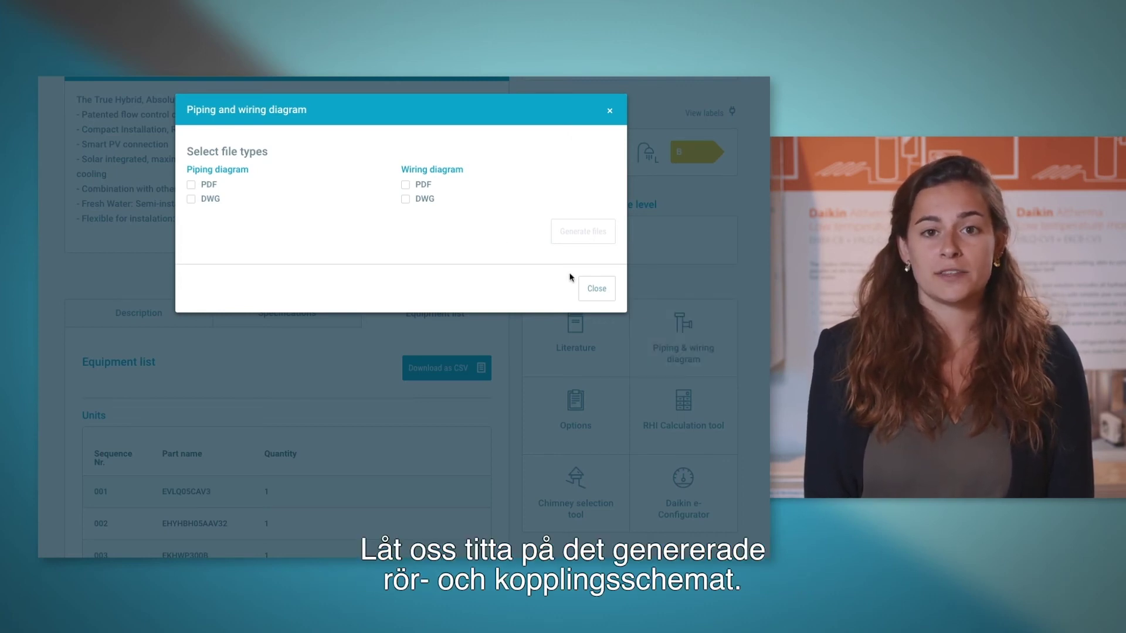
{"action": "left_click", "coordinate": [191, 186]}
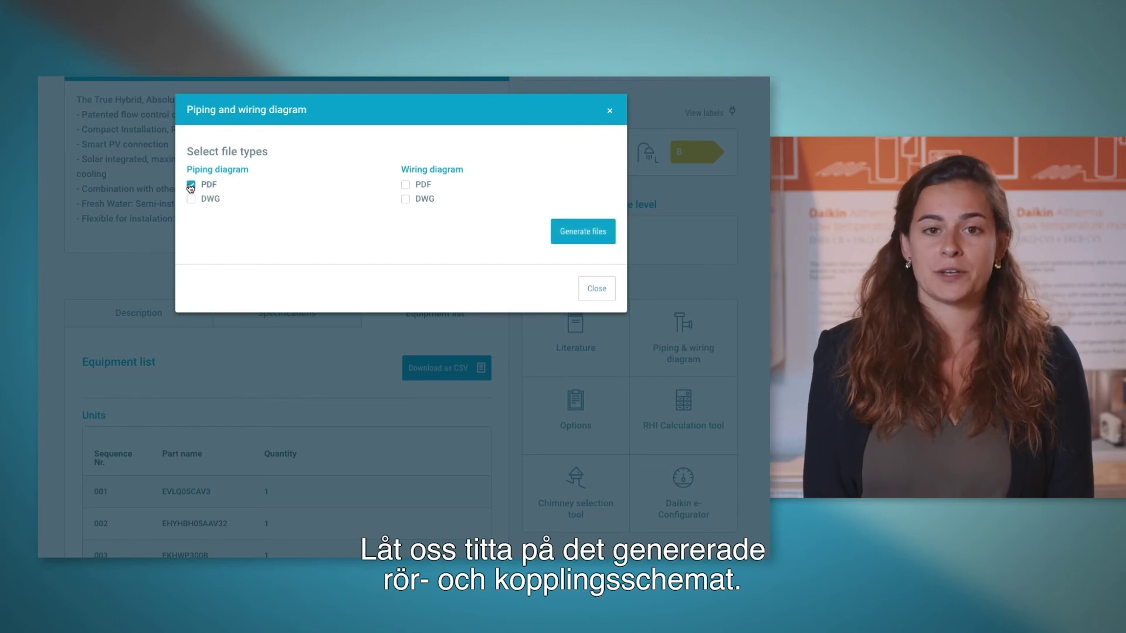
{"action": "left_click", "coordinate": [406, 185]}
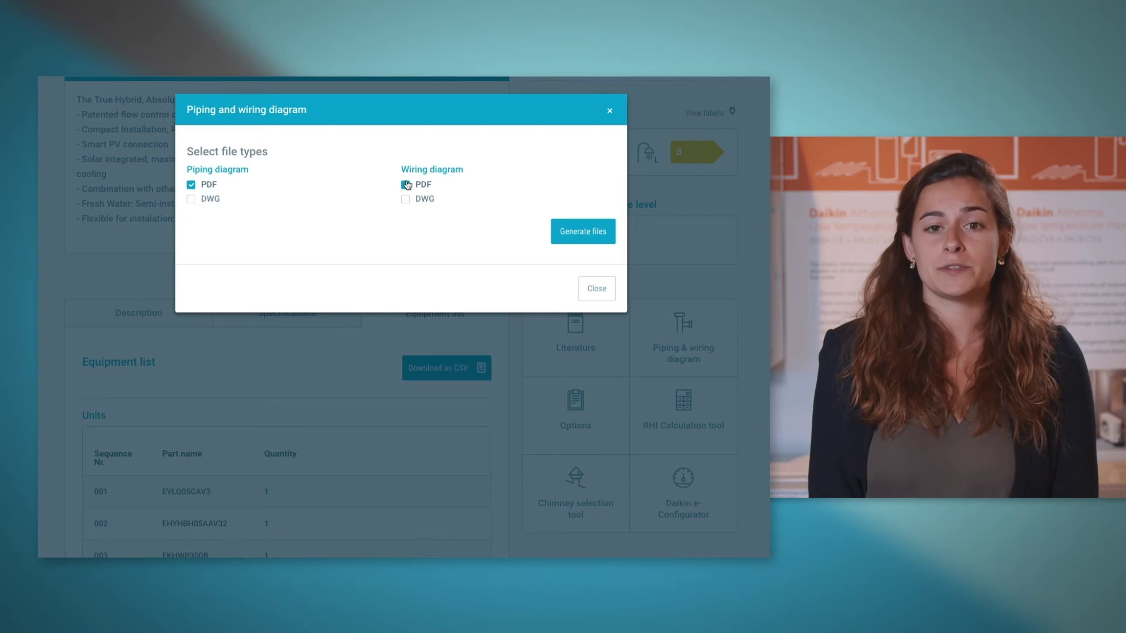
{"action": "left_click", "coordinate": [576, 236]}
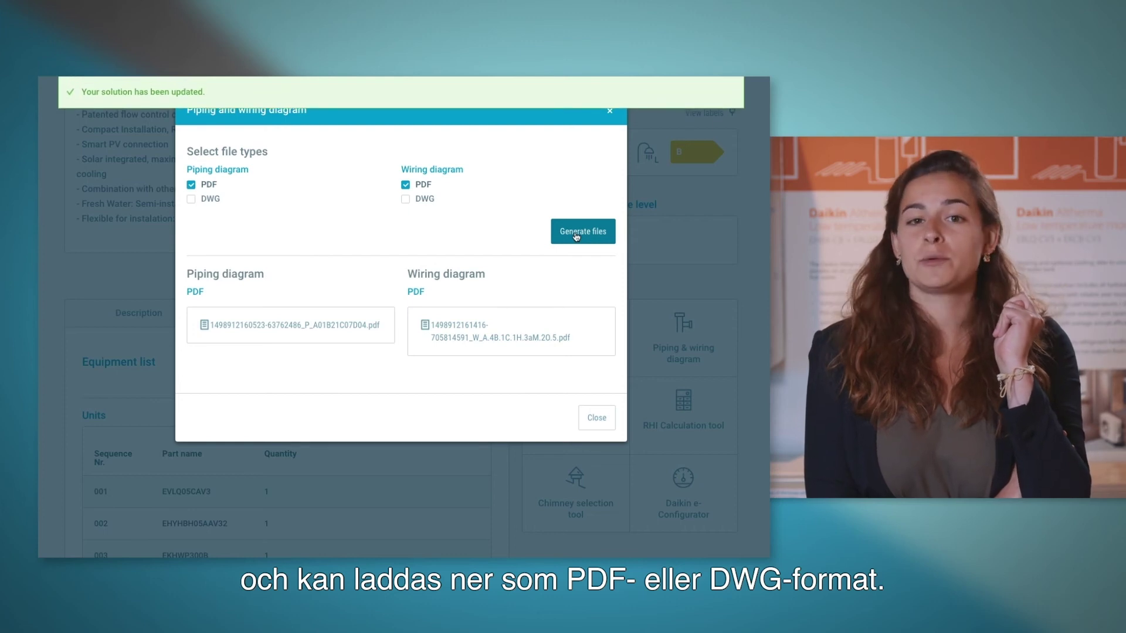
{"action": "left_click", "coordinate": [337, 322]}
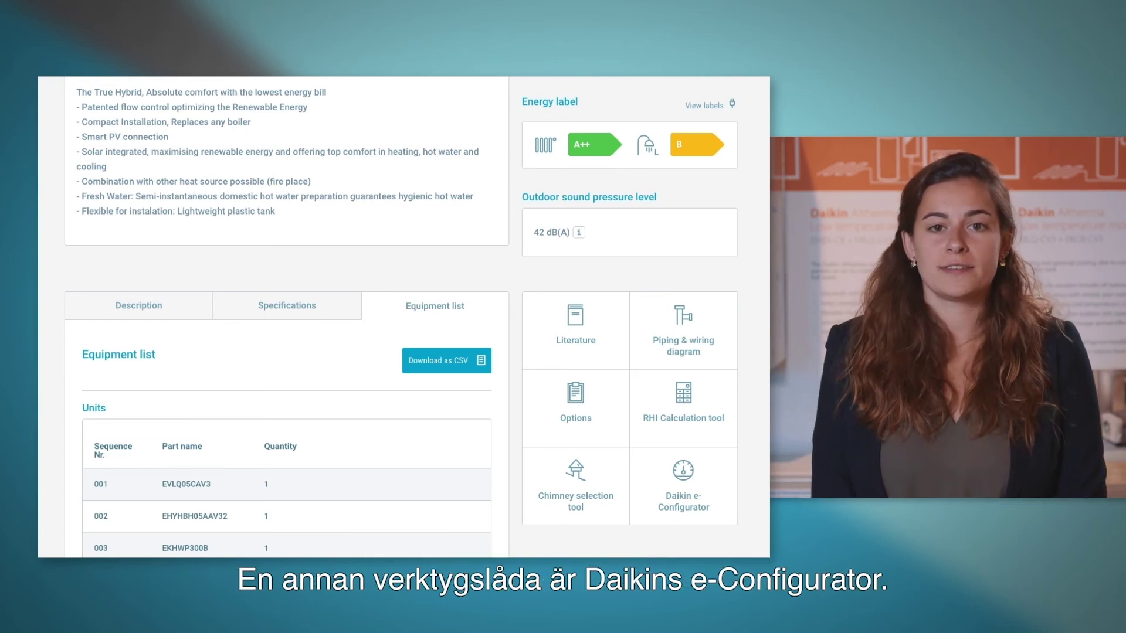
Open the Daikin e-Configurator in Easy mode and go through the main zone's leaving water temperature and space heating settings
{"action": "left_click", "coordinate": [657, 500]}
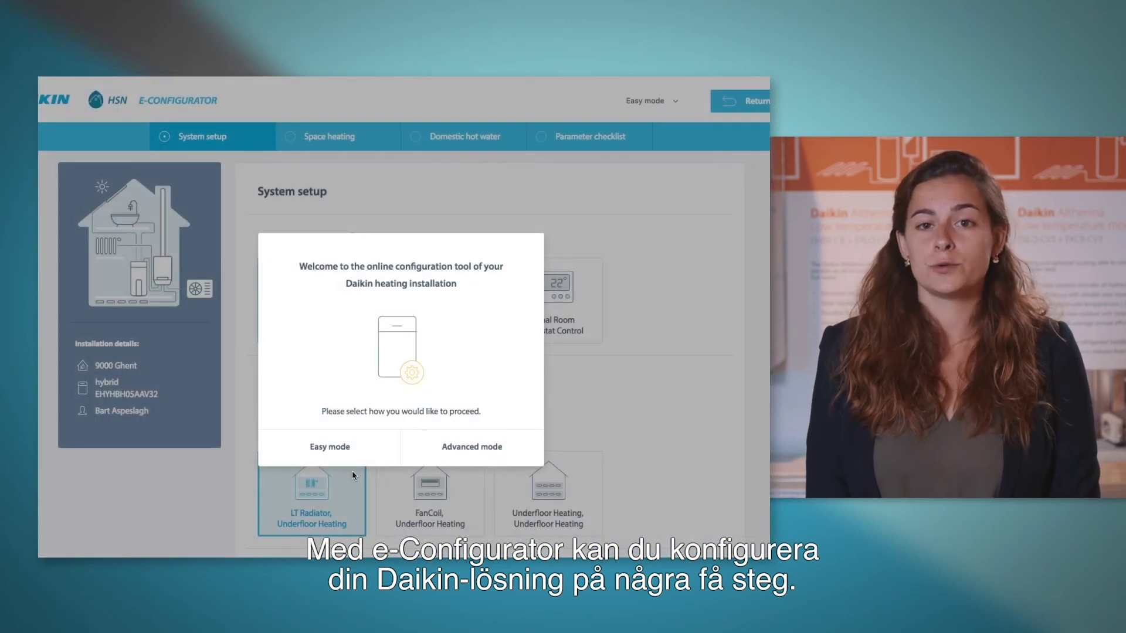
{"action": "left_click", "coordinate": [350, 459]}
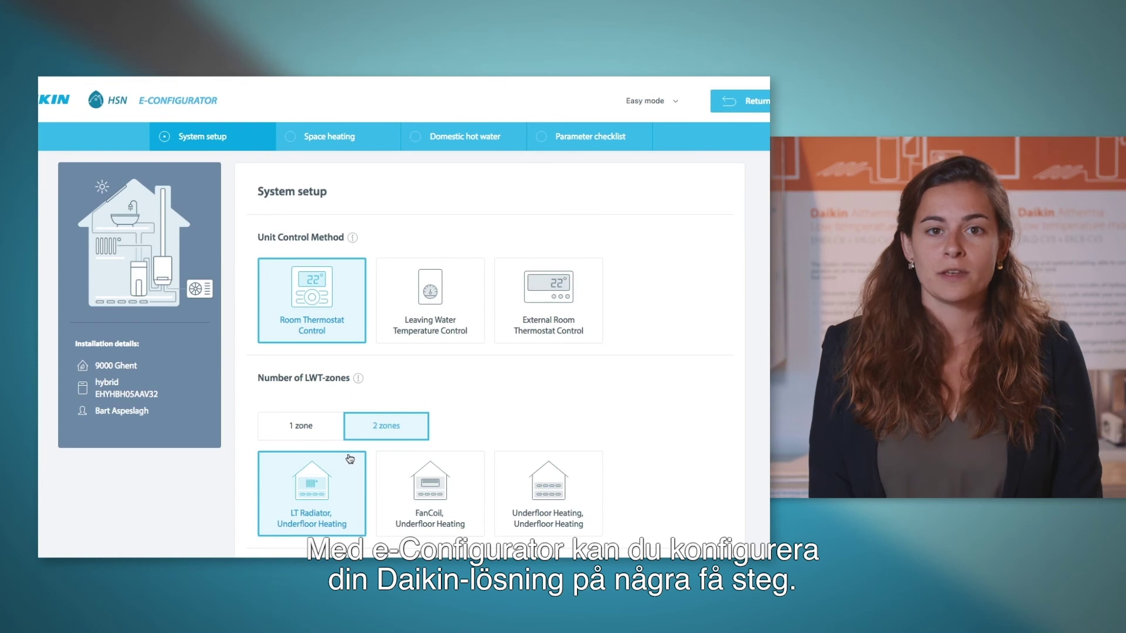
{"action": "left_click", "coordinate": [312, 429]}
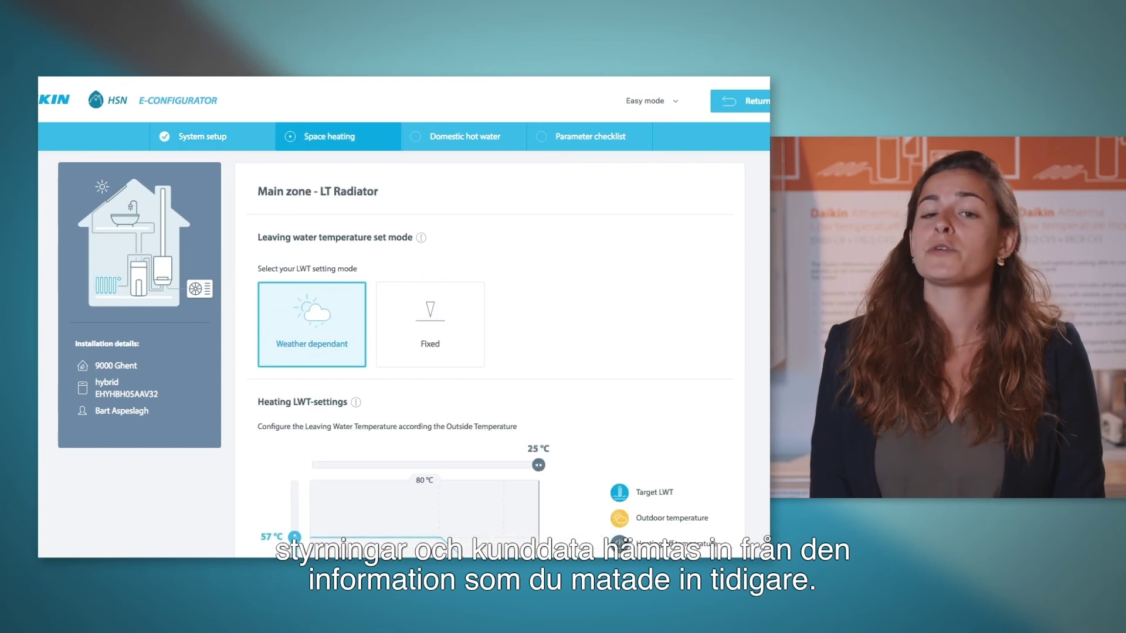
{"action": "scroll", "coordinate": [490, 354], "scroll_direction": "down", "scroll_amount": 2}
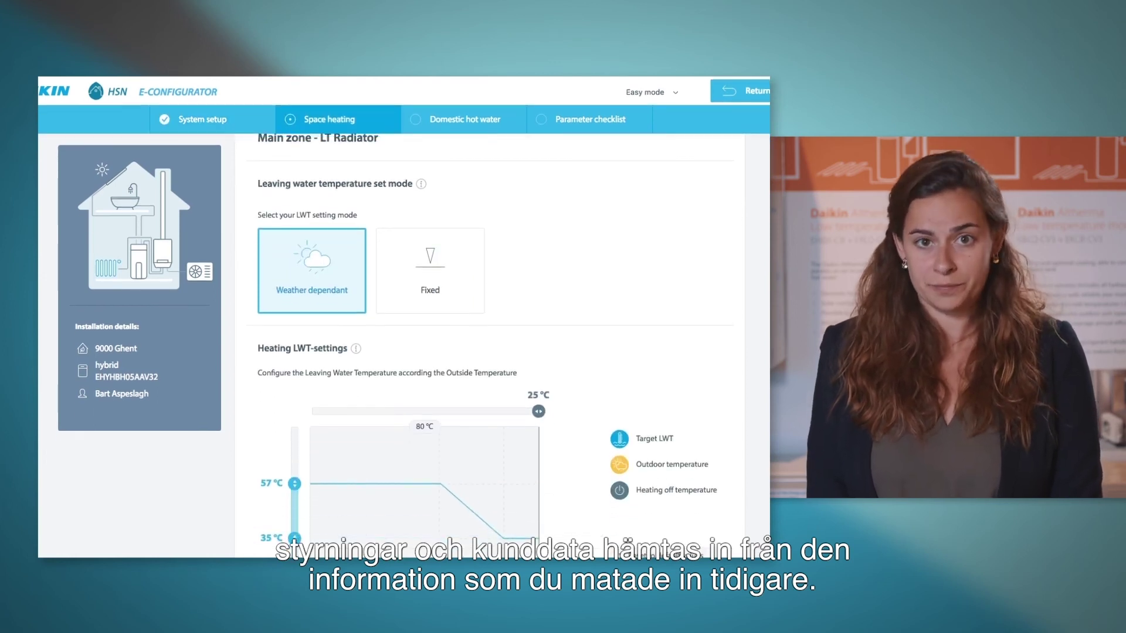
{"action": "scroll", "coordinate": [490, 354], "scroll_direction": "down", "scroll_amount": 2}
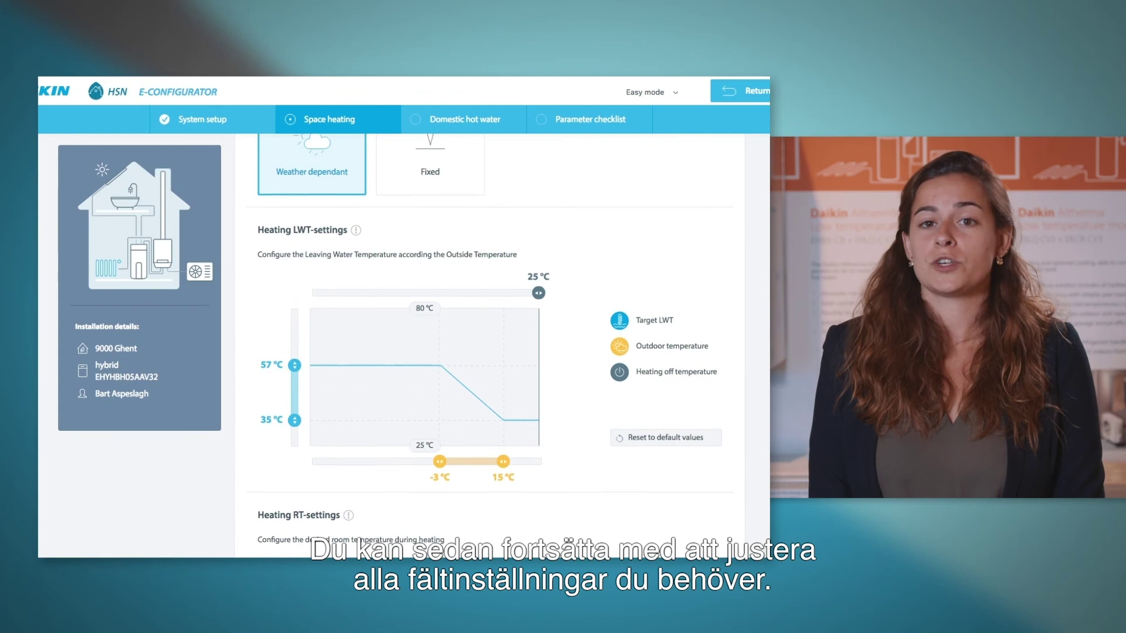
{"action": "scroll", "coordinate": [490, 355], "scroll_direction": "down", "scroll_amount": 2}
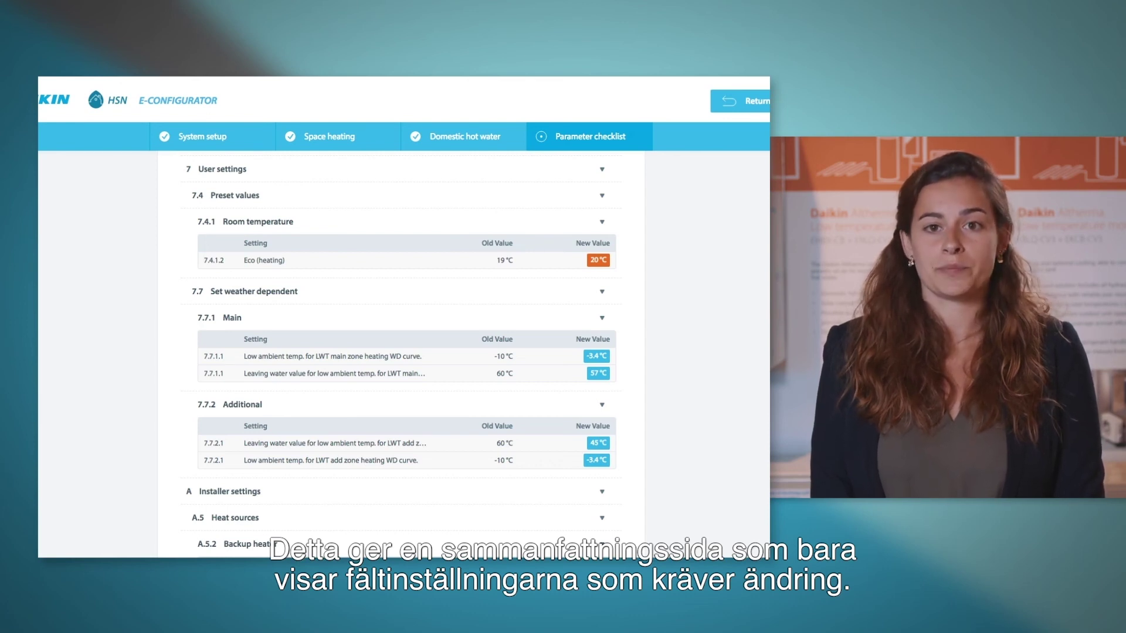
Review the parameter checklist's user and installer settings, including the weather-dependent and backup heater values
{"action": "scroll", "coordinate": [403, 352], "scroll_direction": "down", "scroll_amount": 2}
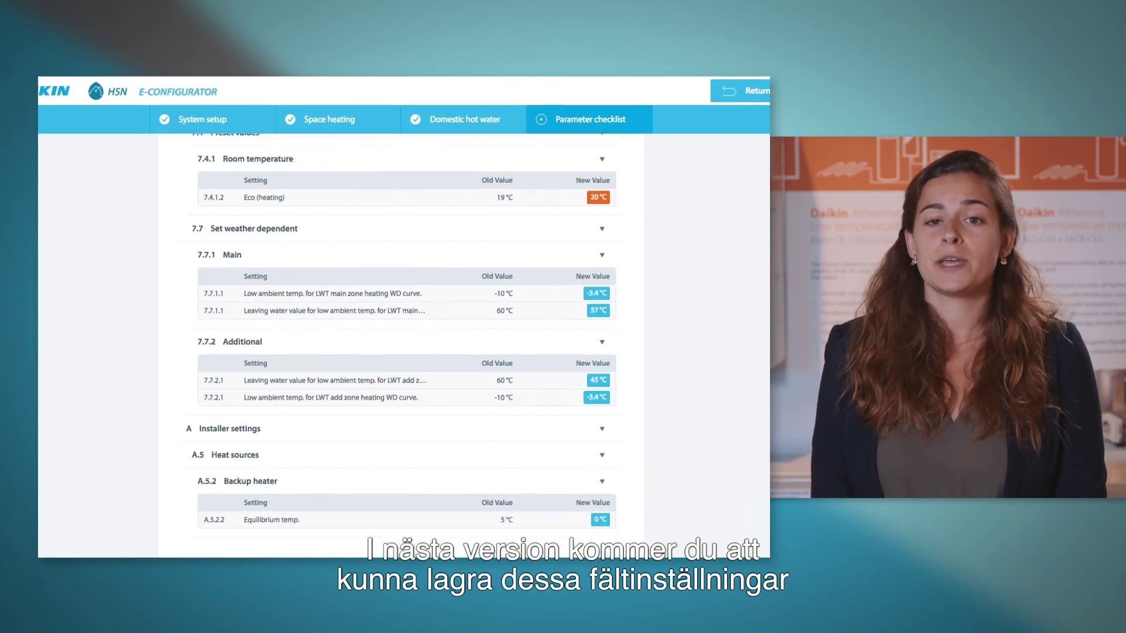
{"action": "scroll", "coordinate": [403, 352], "scroll_direction": "up", "scroll_amount": 2}
{"action": "scroll", "coordinate": [404, 352], "scroll_direction": "up", "scroll_amount": 2}
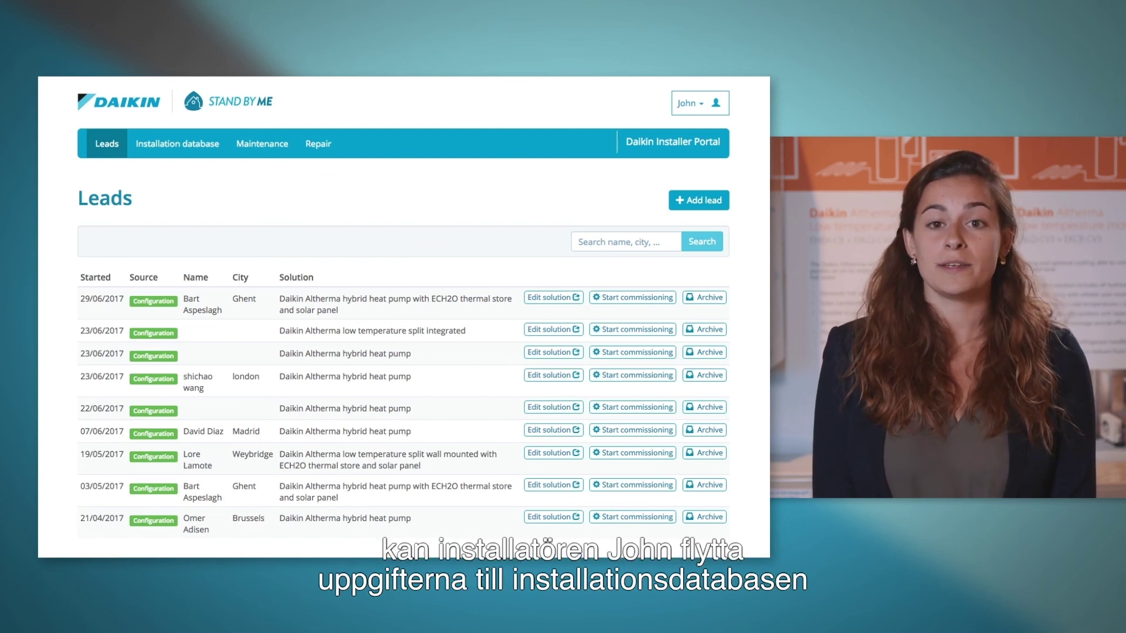
Start commissioning for the lead dated 29/06/2017 in the Stand By Me installer portal
{"action": "left_click", "coordinate": [628, 301]}
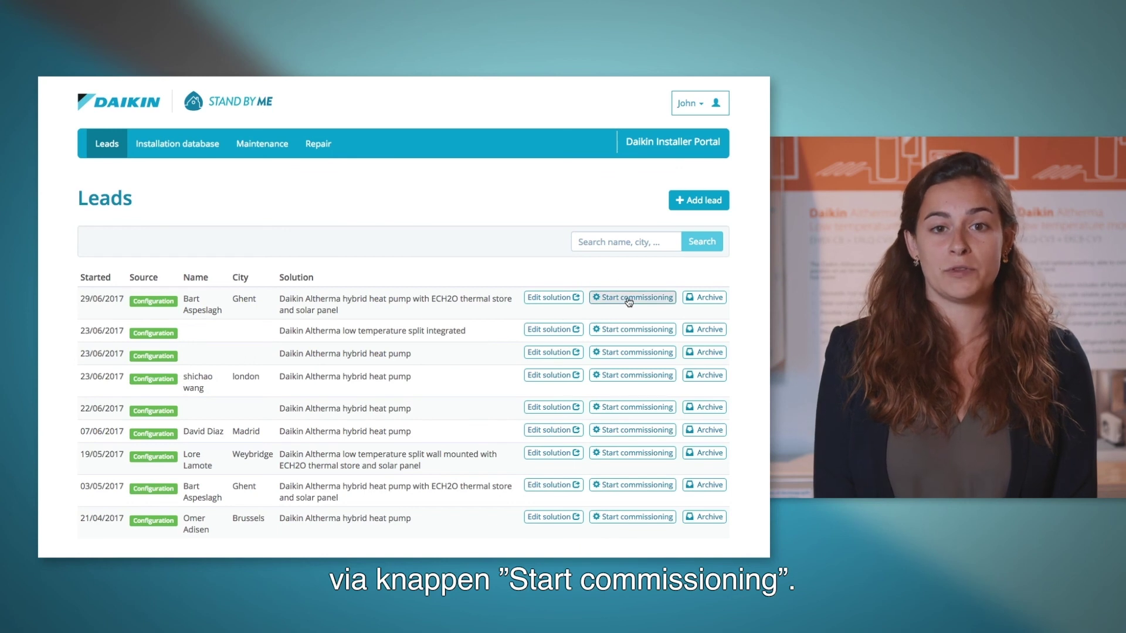